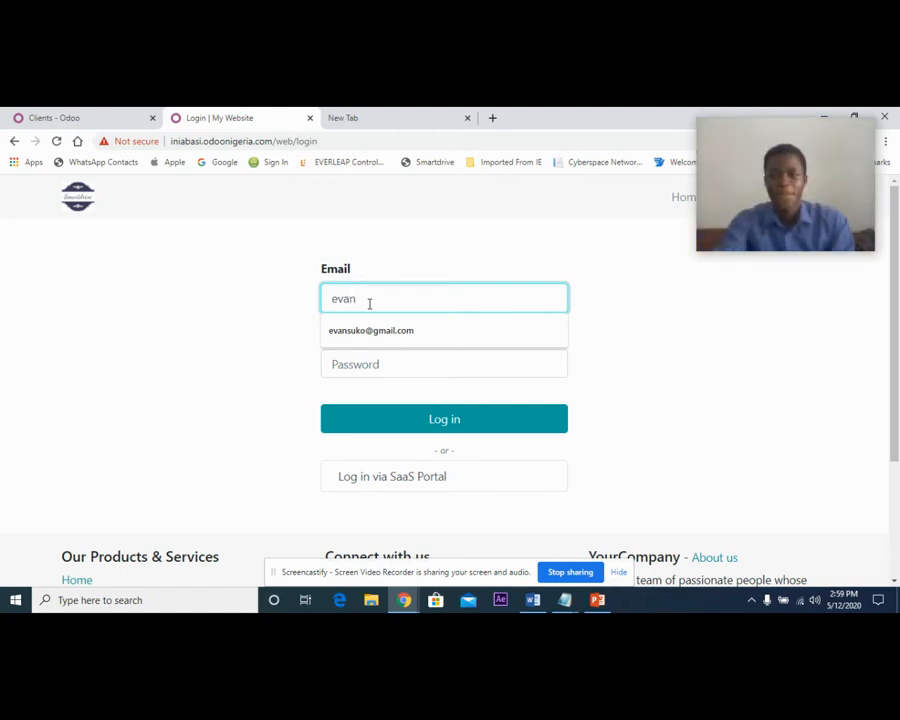
Log in to the website with the account's e-mail address and password.
left_click(421, 338)
left_click(385, 367)
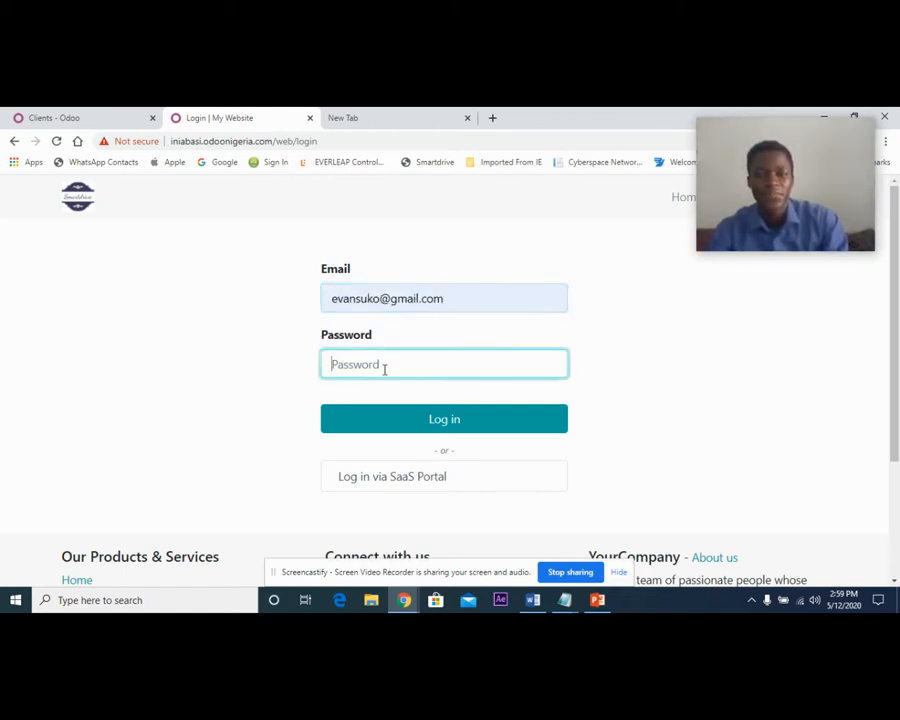
type("*********")
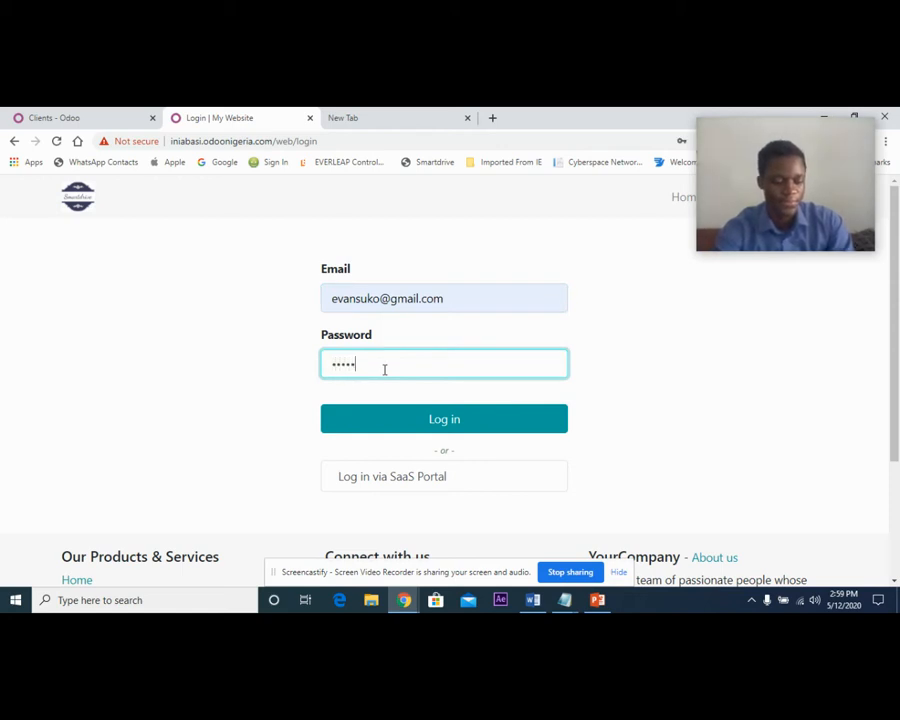
type("*")
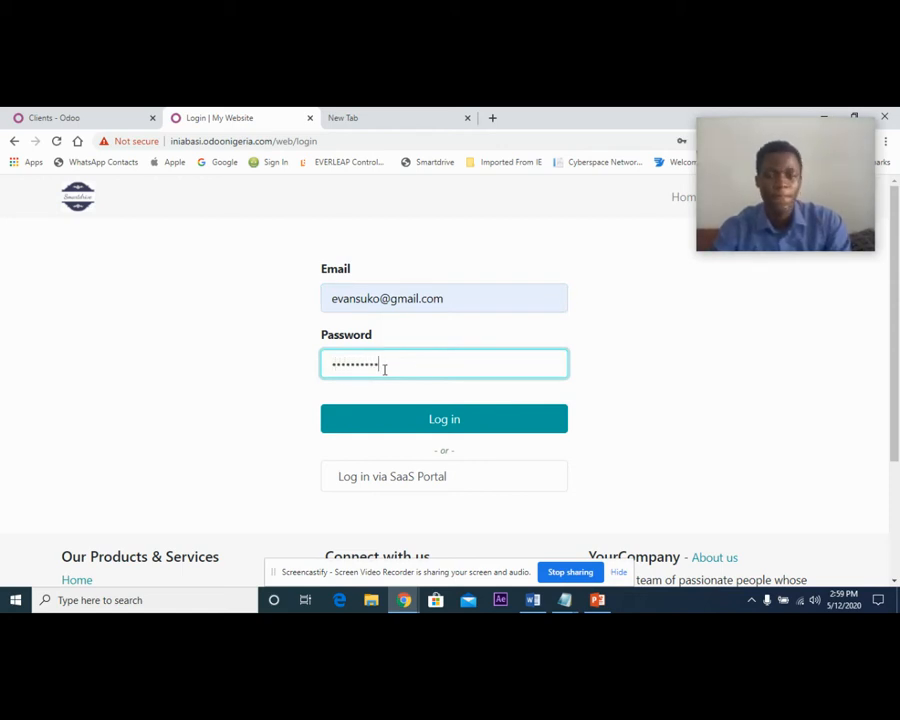
left_click(455, 421)
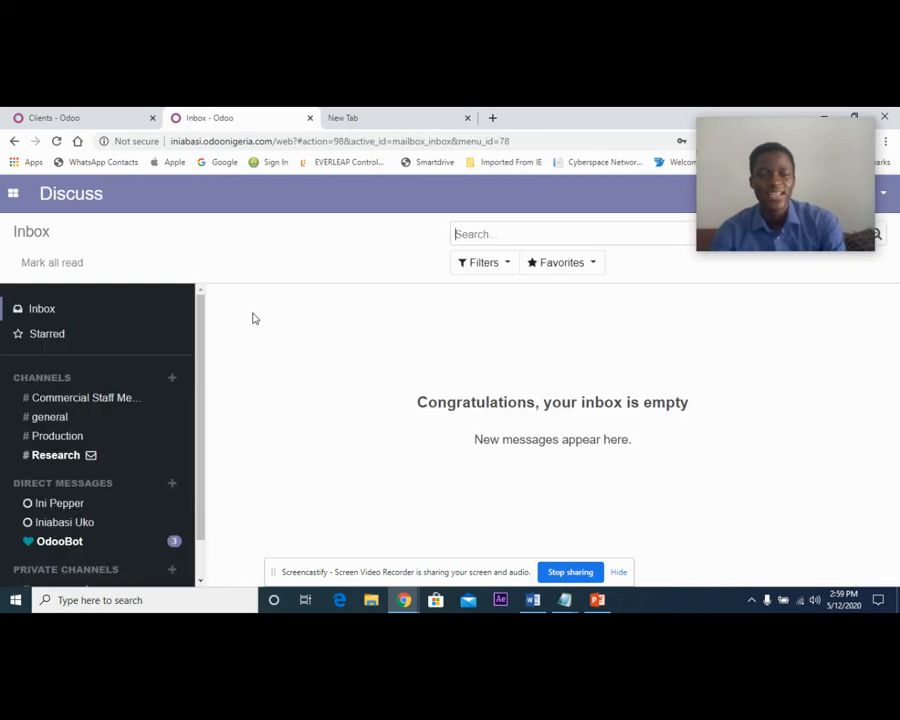
Open the settings of the Sales application.
left_click(13, 192)
left_click(38, 313)
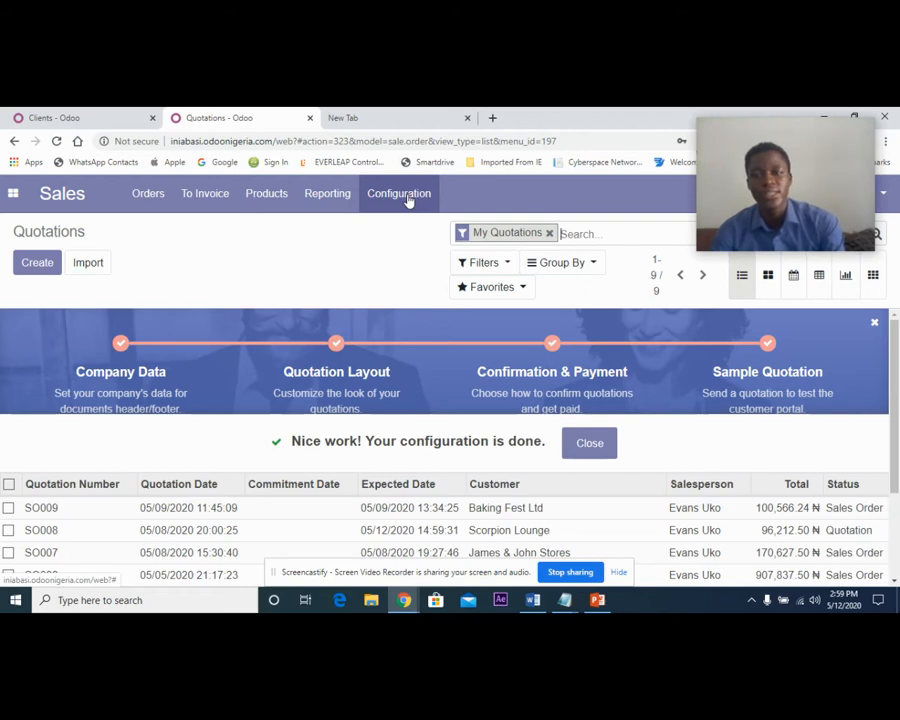
left_click(408, 200)
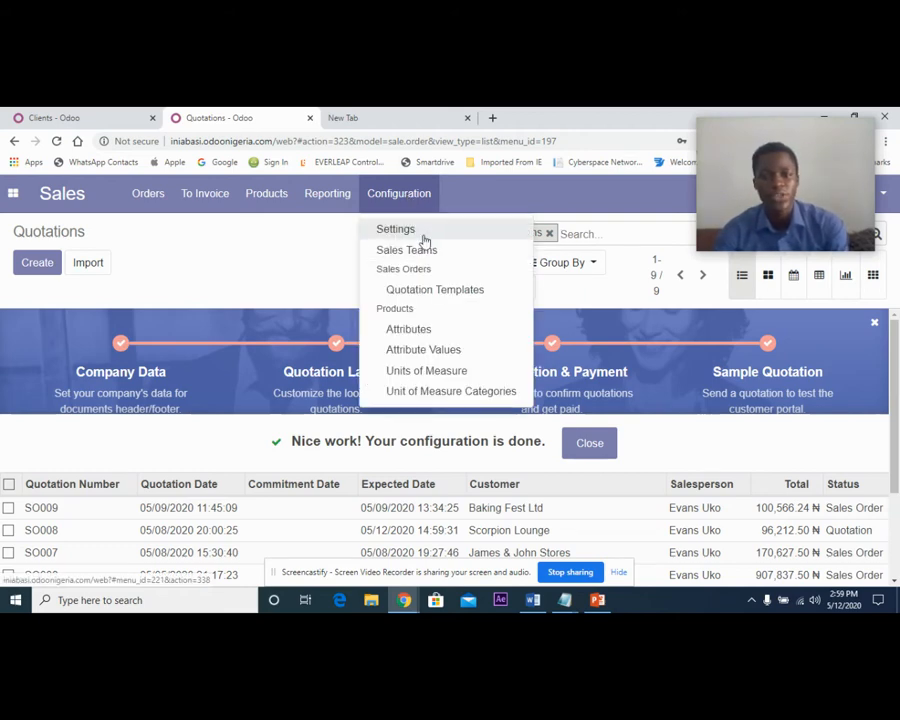
left_click(423, 234)
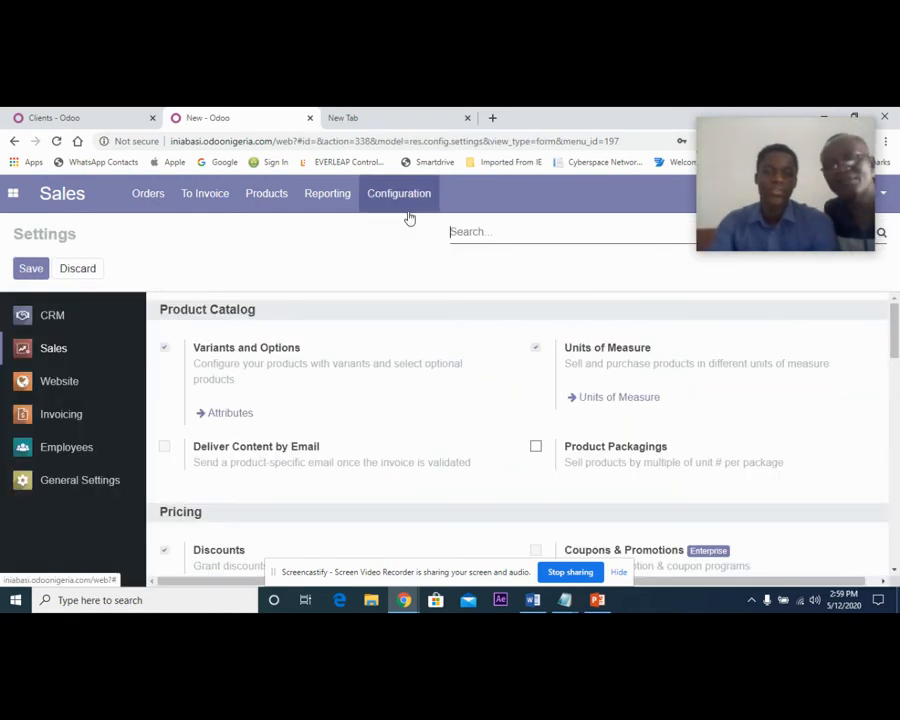
Open the list of quotation templates from the Quotations & Orders section of the sales settings.
scroll(388, 400, "down", 4)
scroll(389, 410, "up", 2)
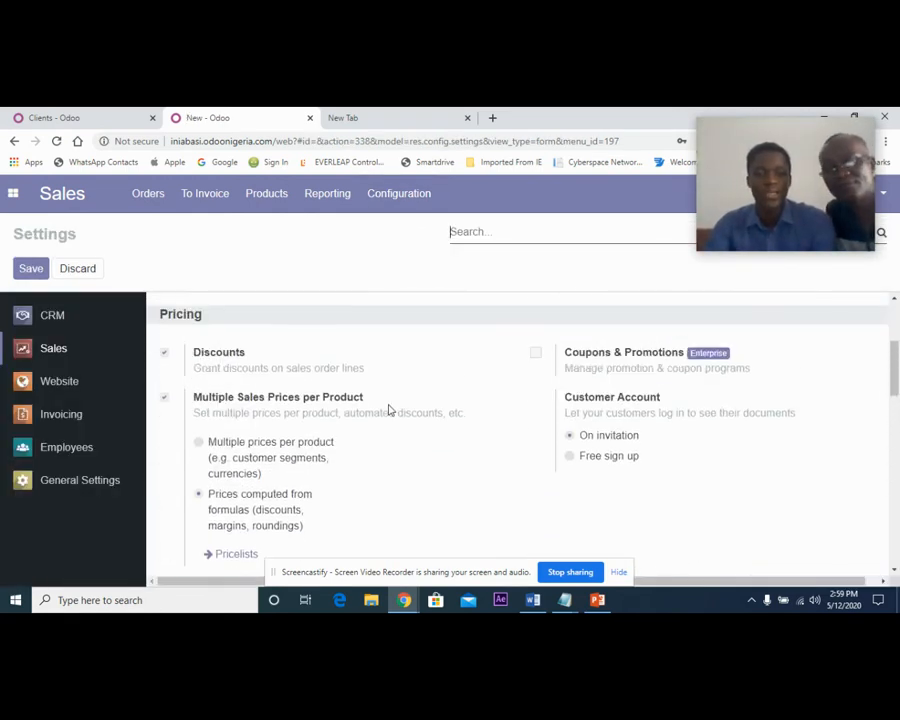
scroll(389, 410, "down", 3)
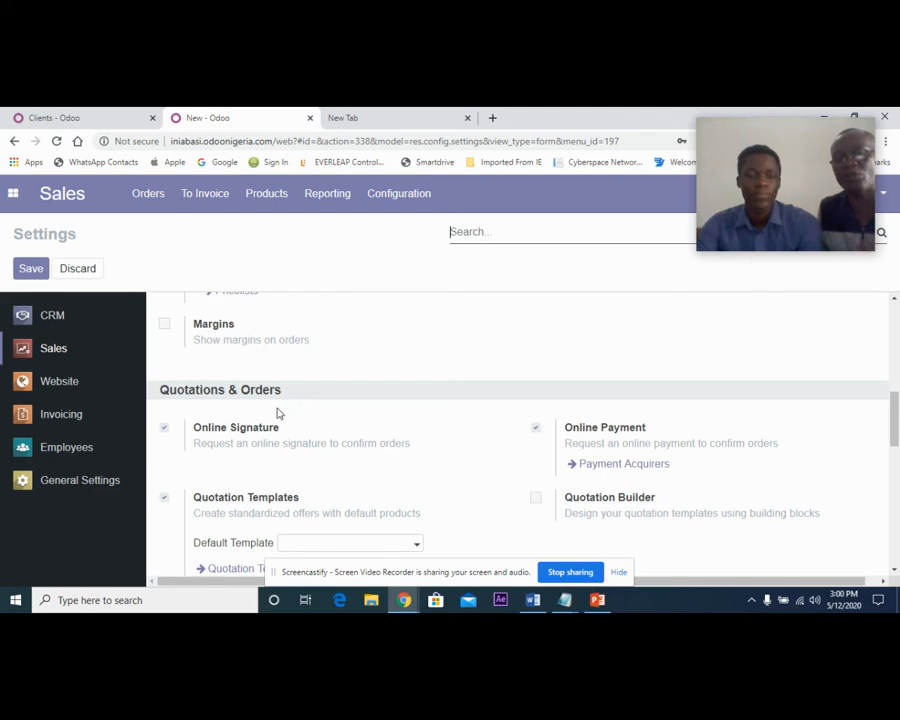
scroll(247, 426, "down", 1)
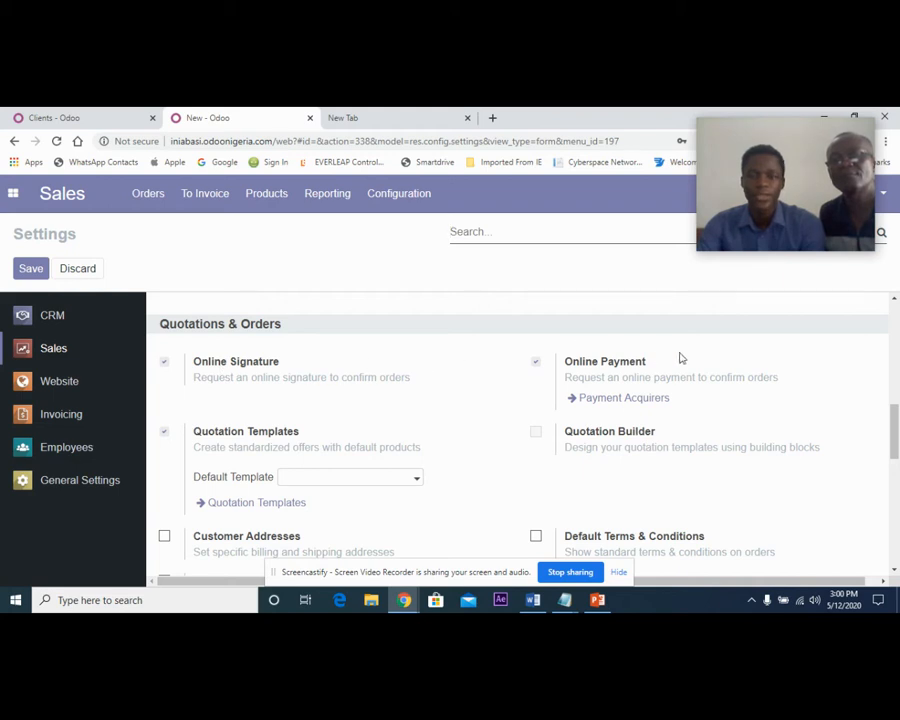
left_click_drag(636, 362, 673, 368)
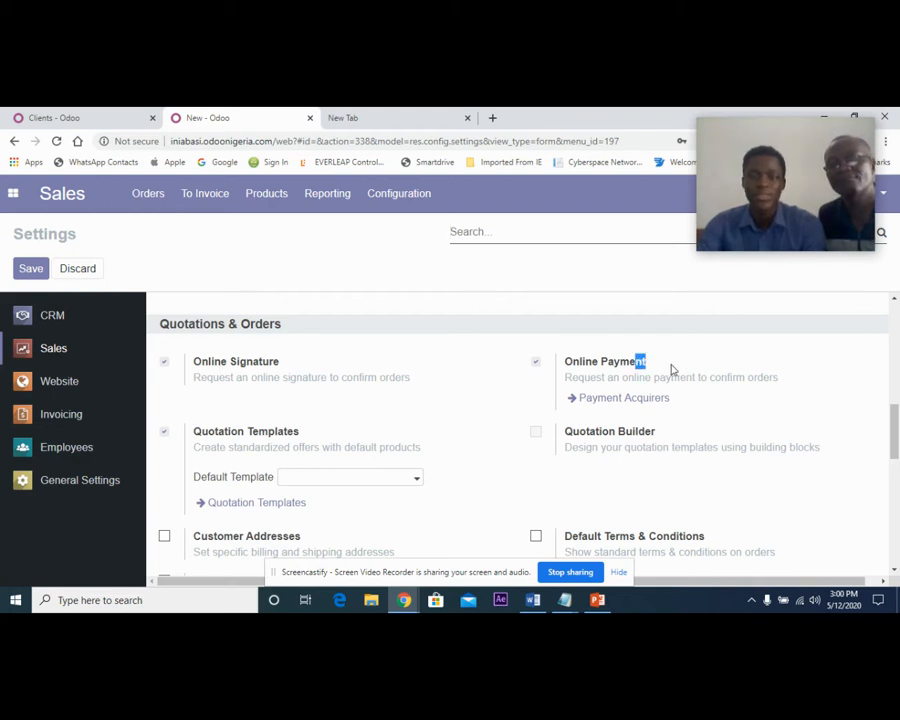
left_click(259, 505)
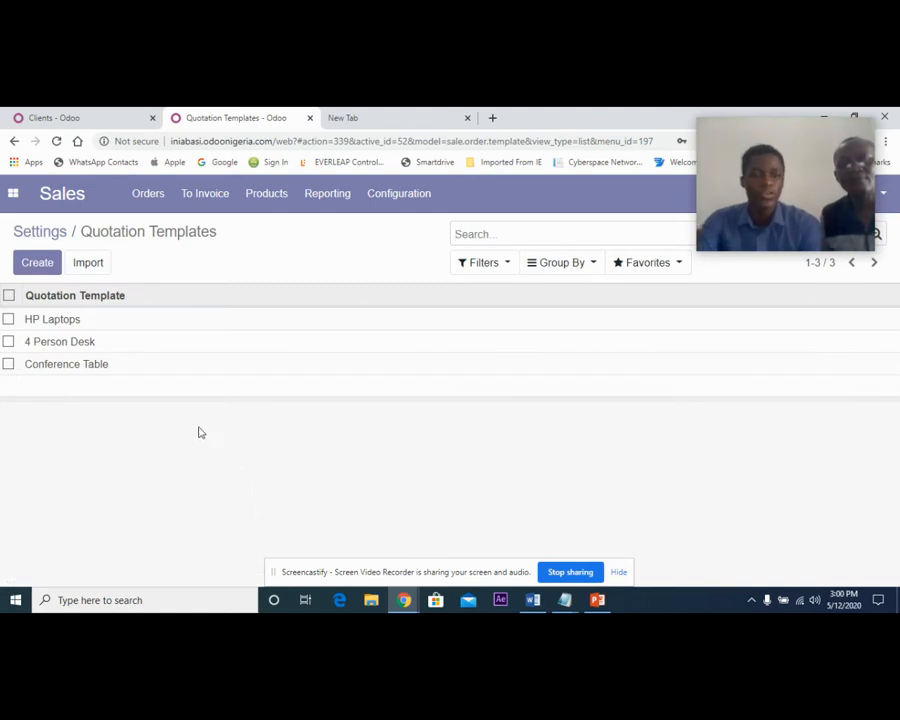
Edit the Conference Table quotation template so that its quotations expire after 5 days.
left_click(110, 366)
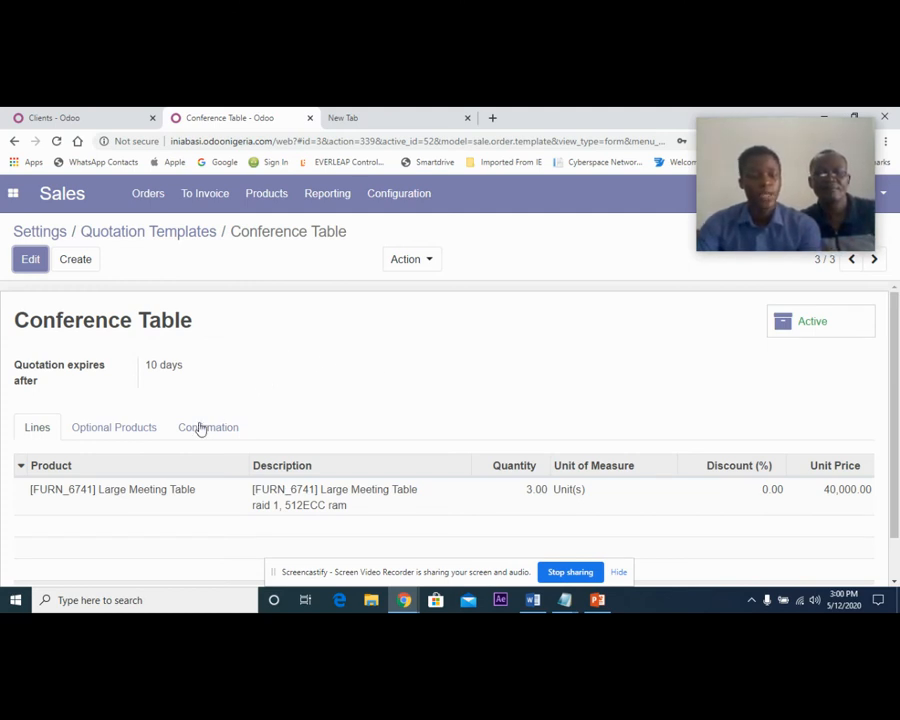
left_click(31, 262)
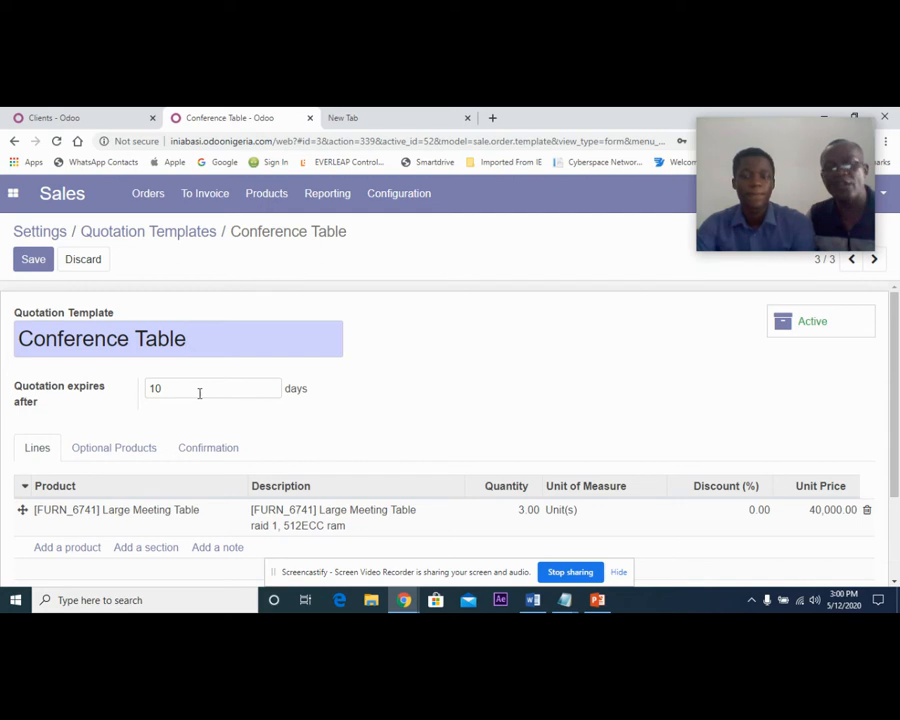
left_click(199, 393)
key("BackSpace")
key("BackSpace")
type("5")
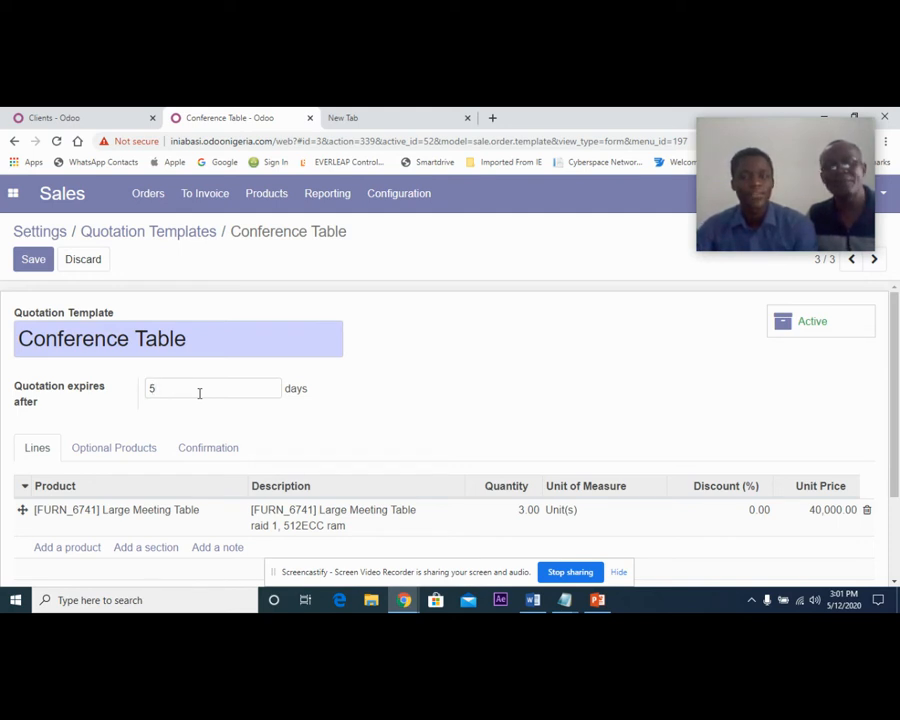
Add [FURN_7777] Office Chair to the template's optional products, check its confirmation options and save the template.
left_click(124, 456)
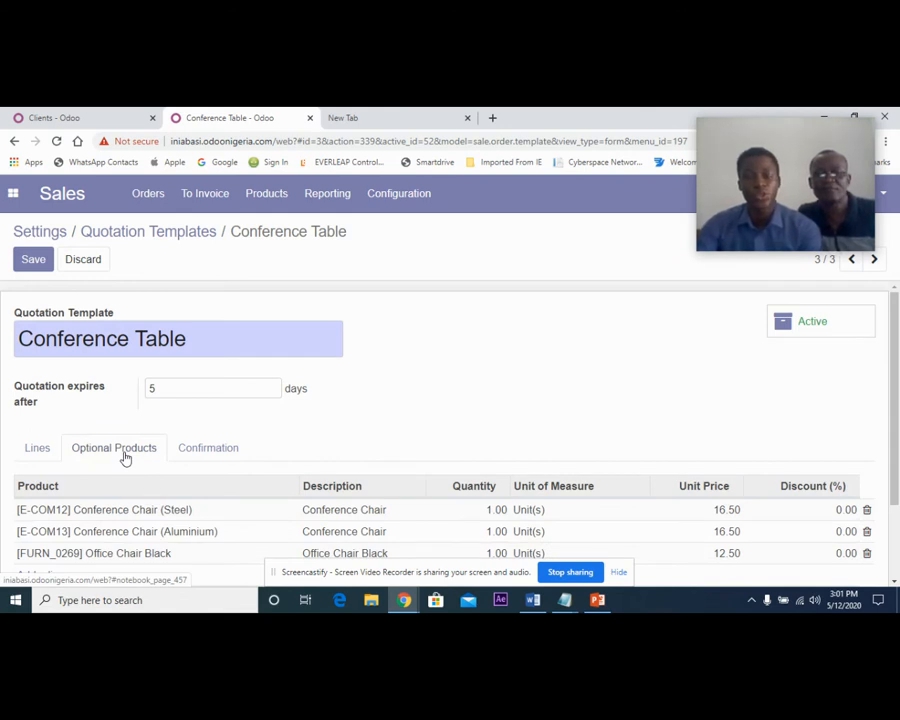
scroll(140, 520, "down", 1)
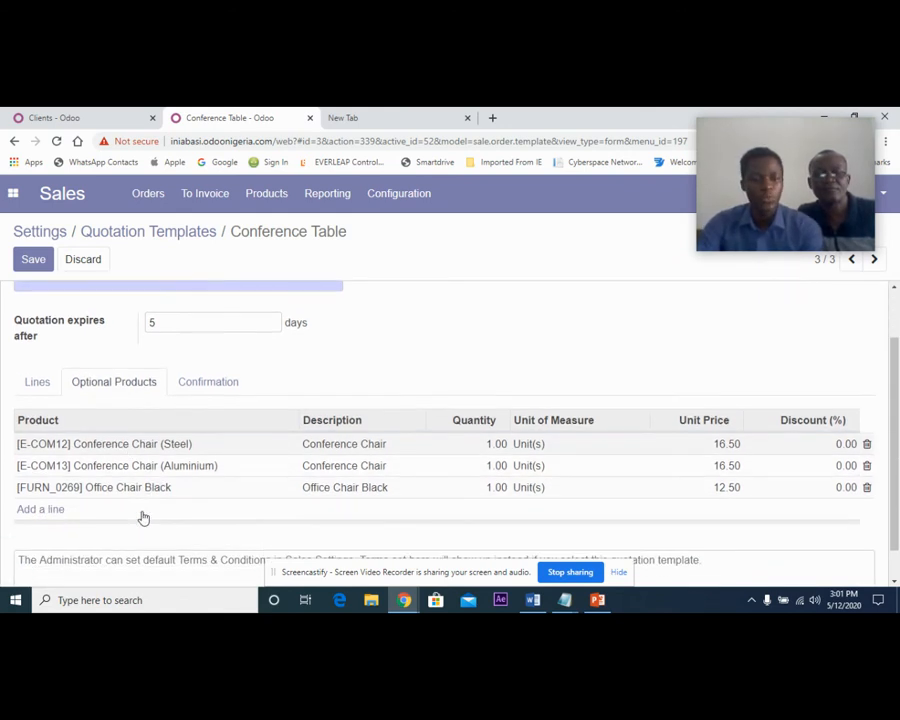
left_click(48, 510)
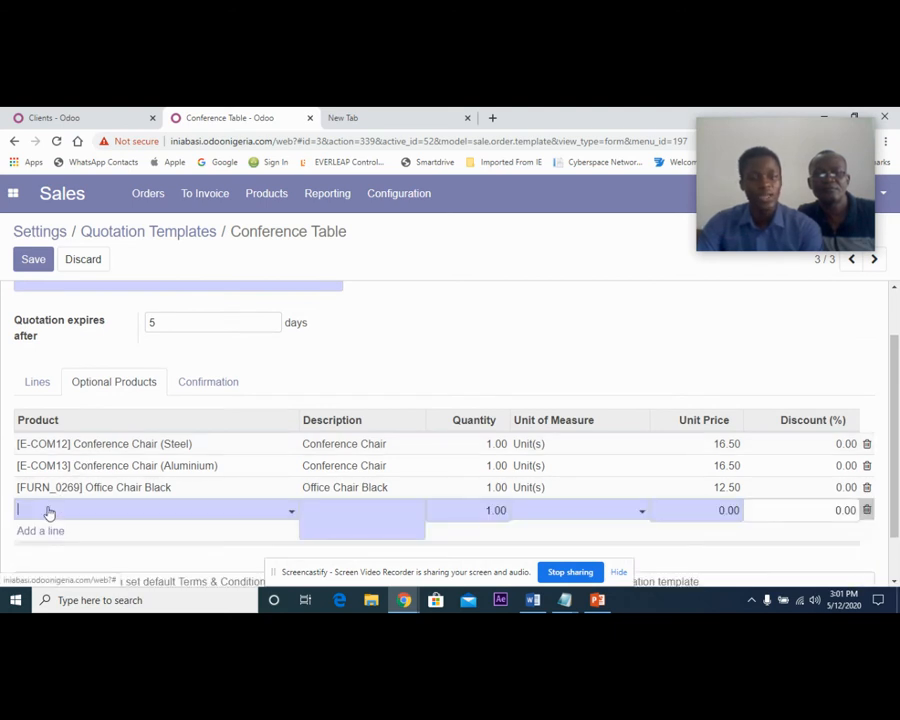
type("ch")
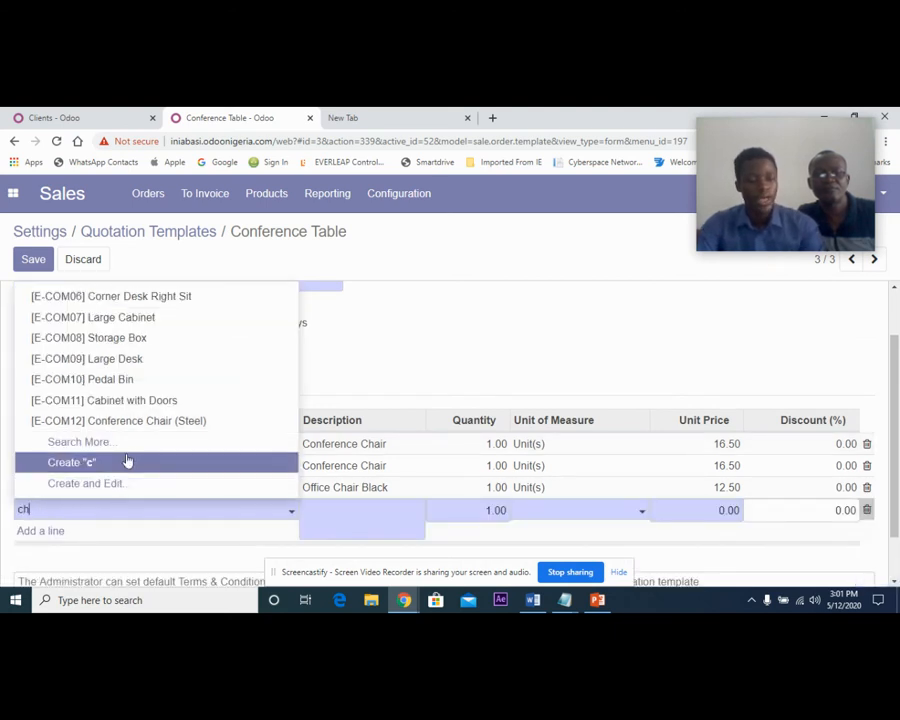
left_click(150, 404)
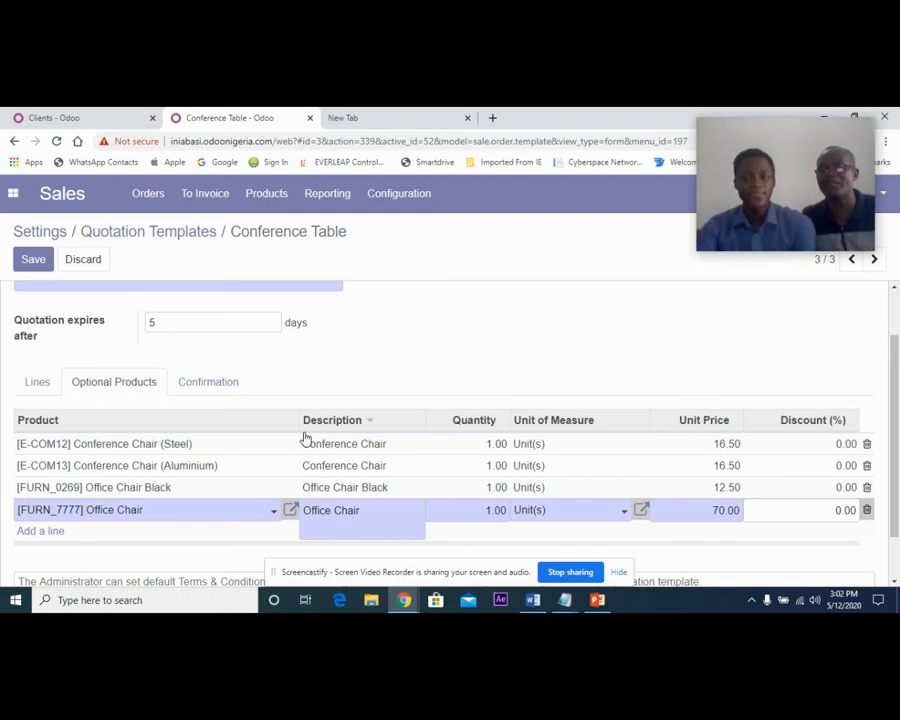
left_click(228, 390)
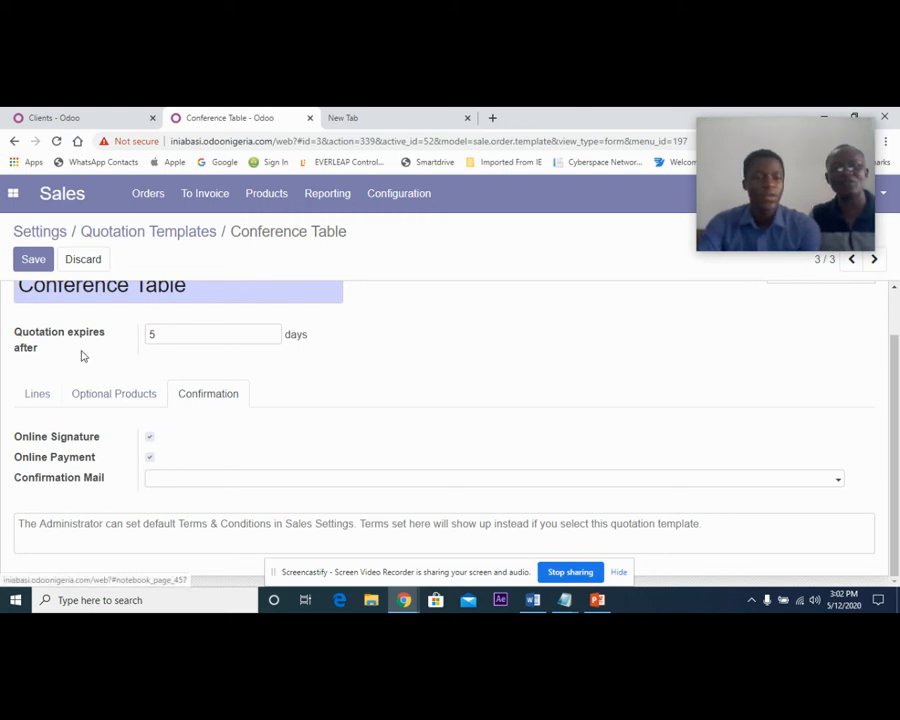
left_click(33, 260)
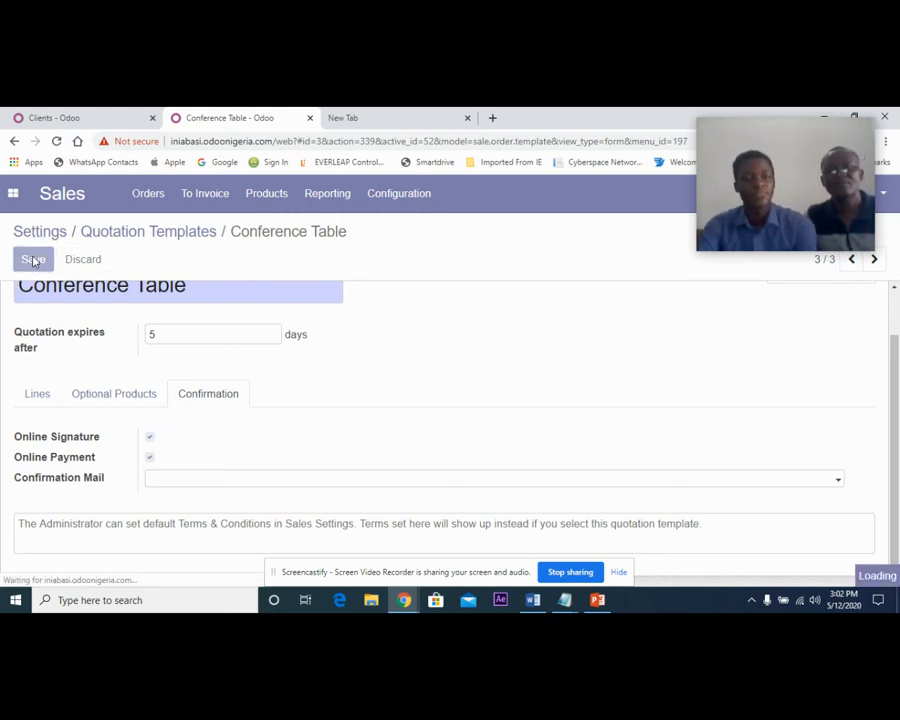
Start a new quotation from the list of sales quotations.
left_click(149, 193)
left_click(167, 230)
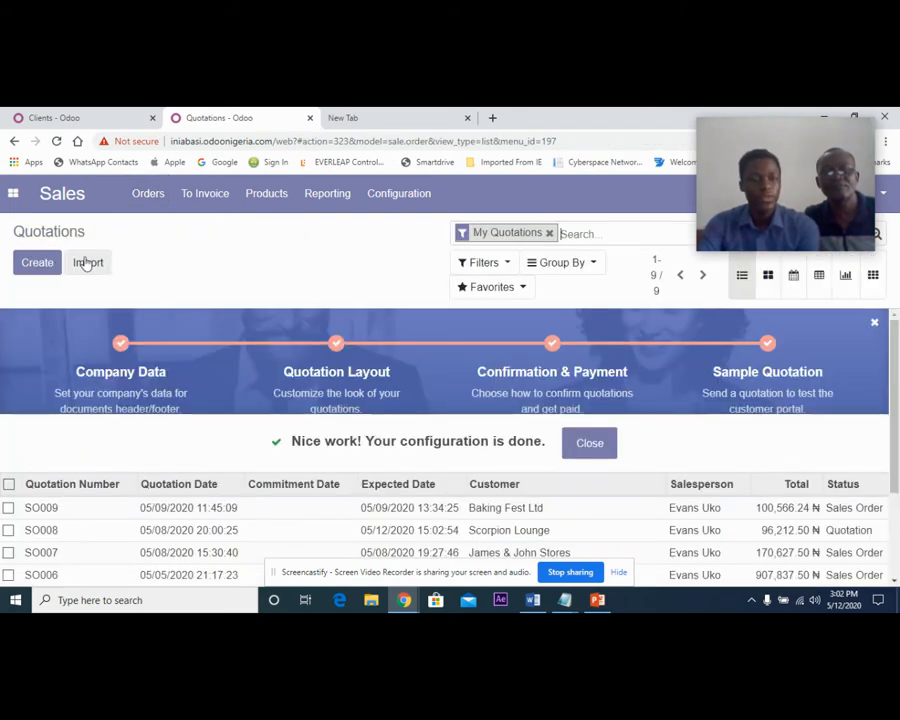
left_click(54, 266)
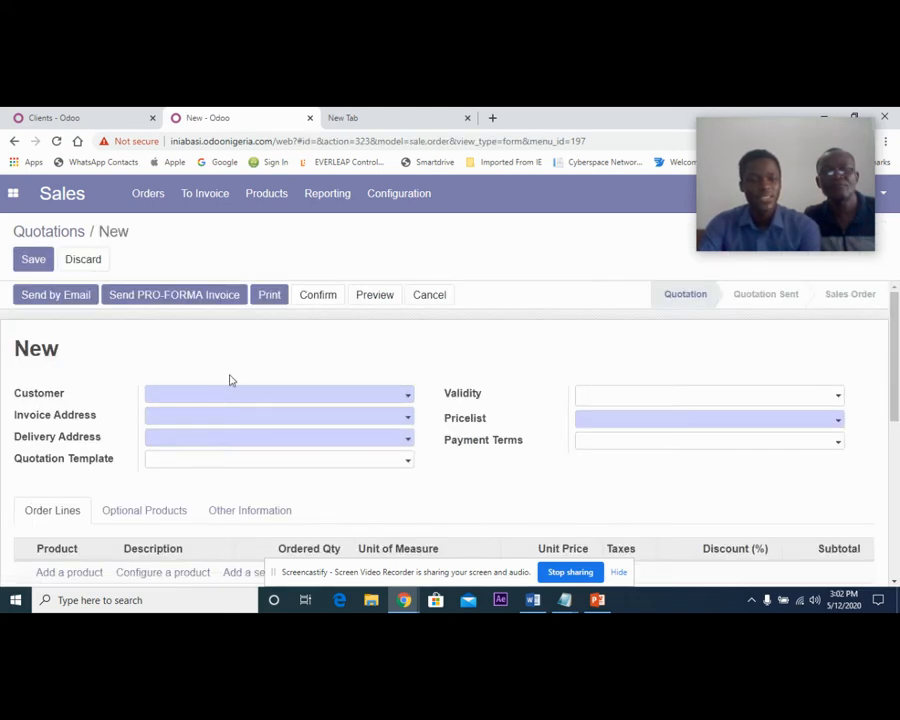
left_click(213, 398)
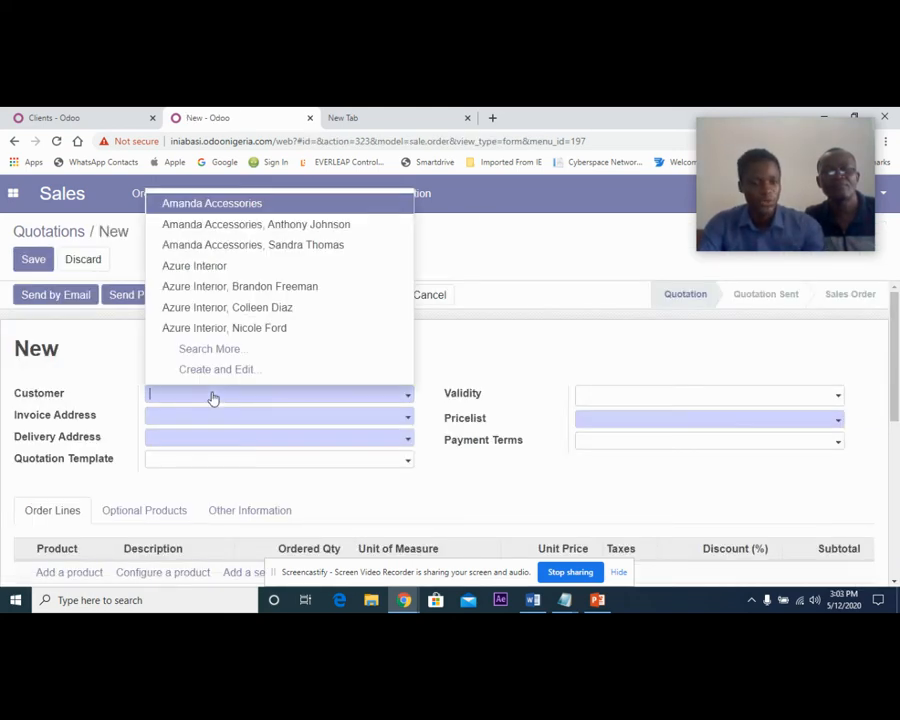
type("s")
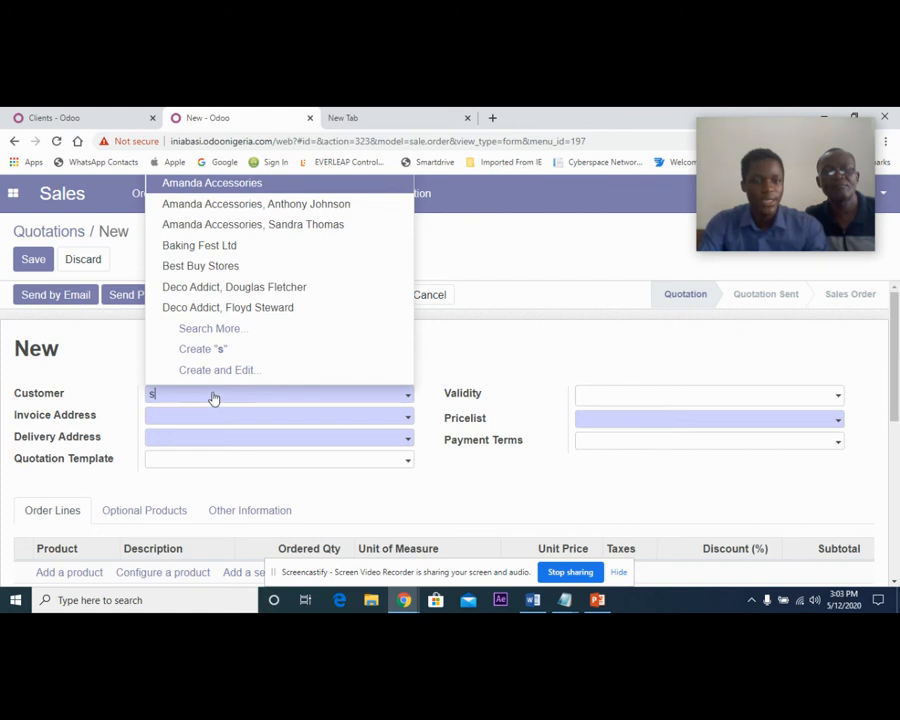
type("ky")
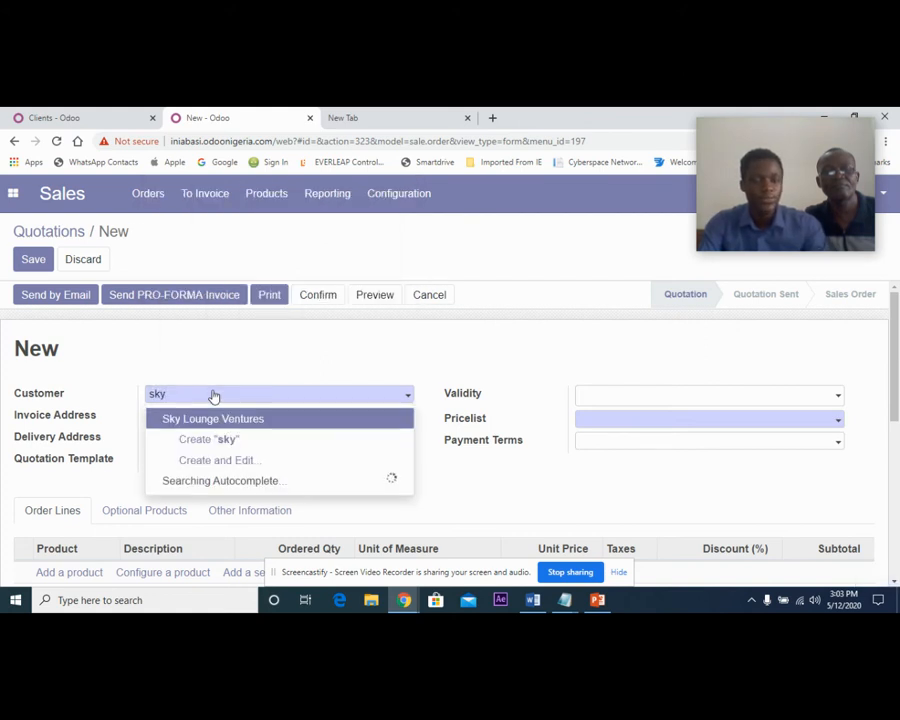
left_click(220, 419)
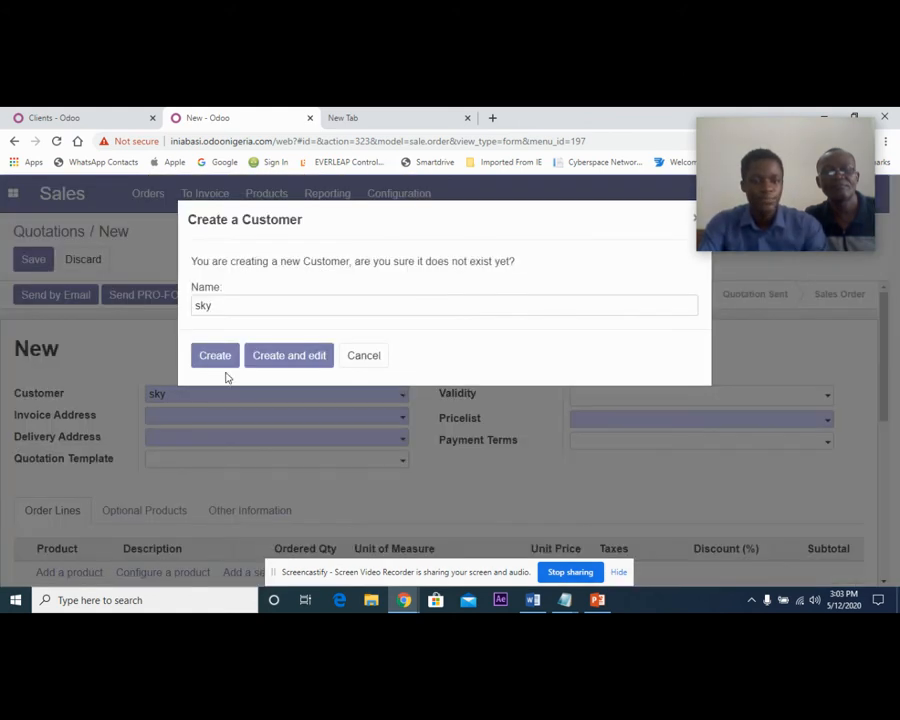
left_click(376, 362)
Set the new quotation's customer to the existing Sky Lounge Ventures.
left_click(191, 397)
type("sky")
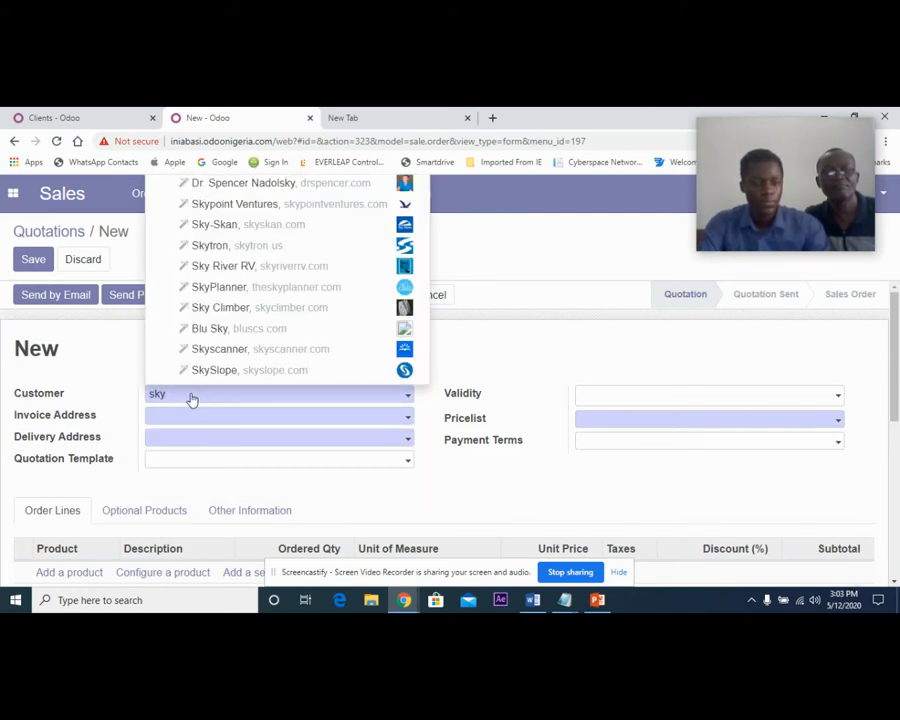
key("BackSpace")
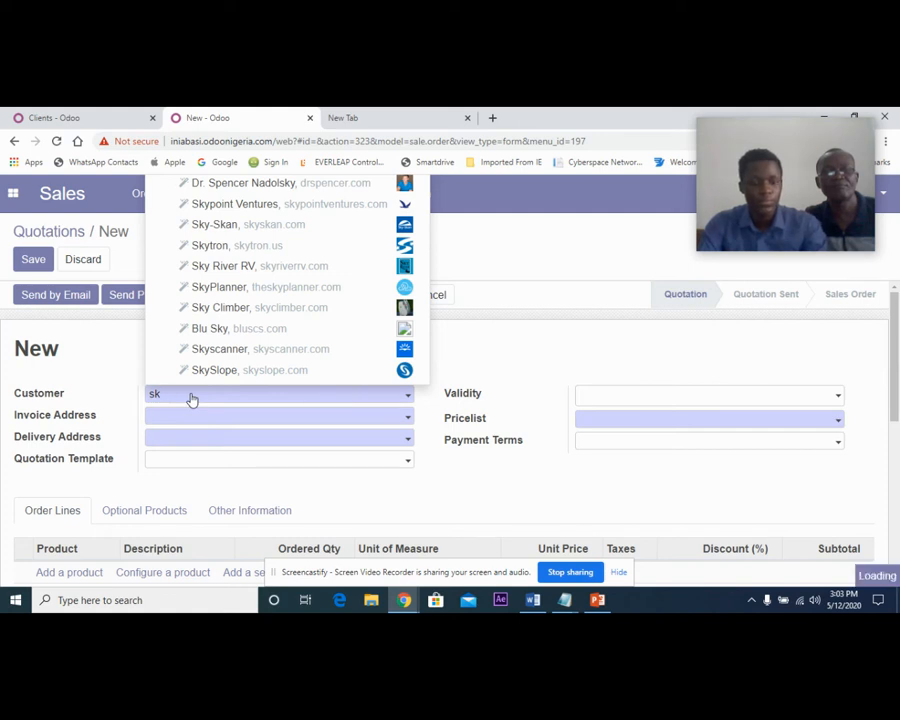
left_click(203, 420)
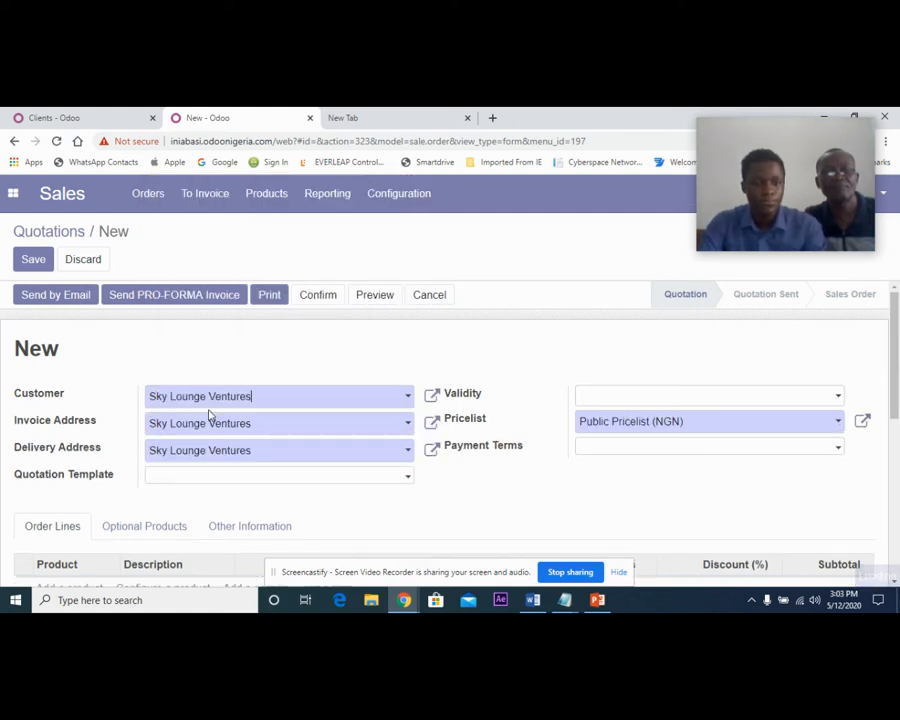
Apply the Conference Table quotation template to the quotation and review the resulting order lines.
left_click(300, 478)
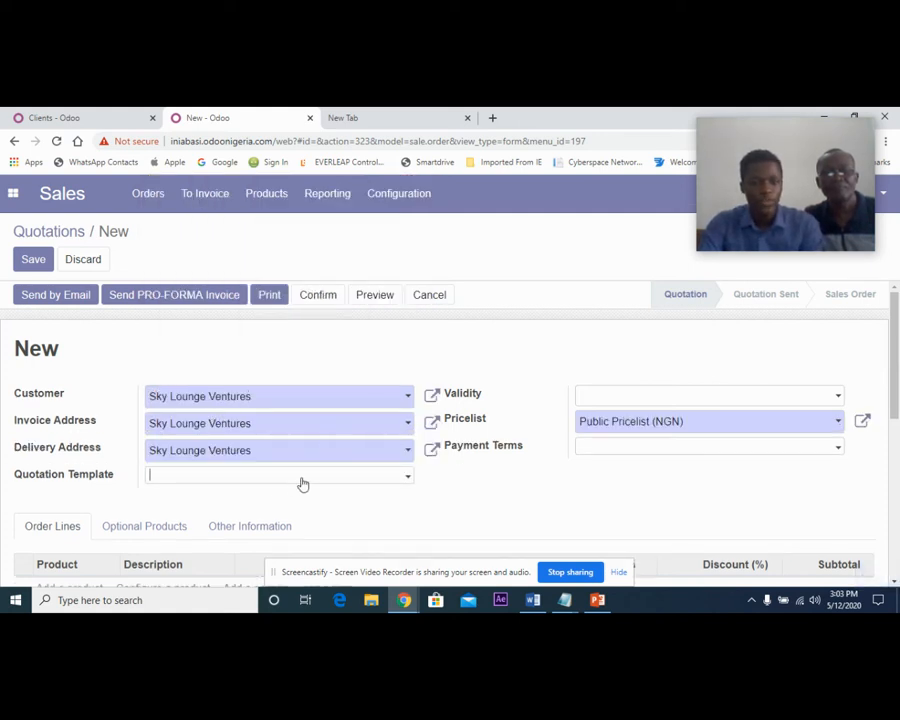
left_click(281, 542)
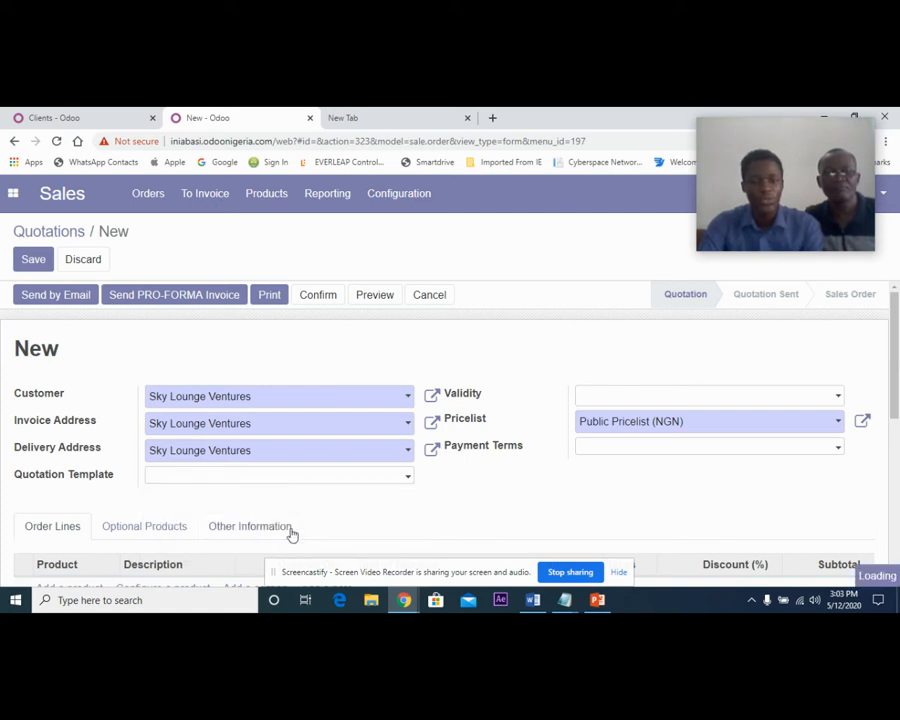
scroll(383, 488, "down", 3)
scroll(383, 488, "up", 1)
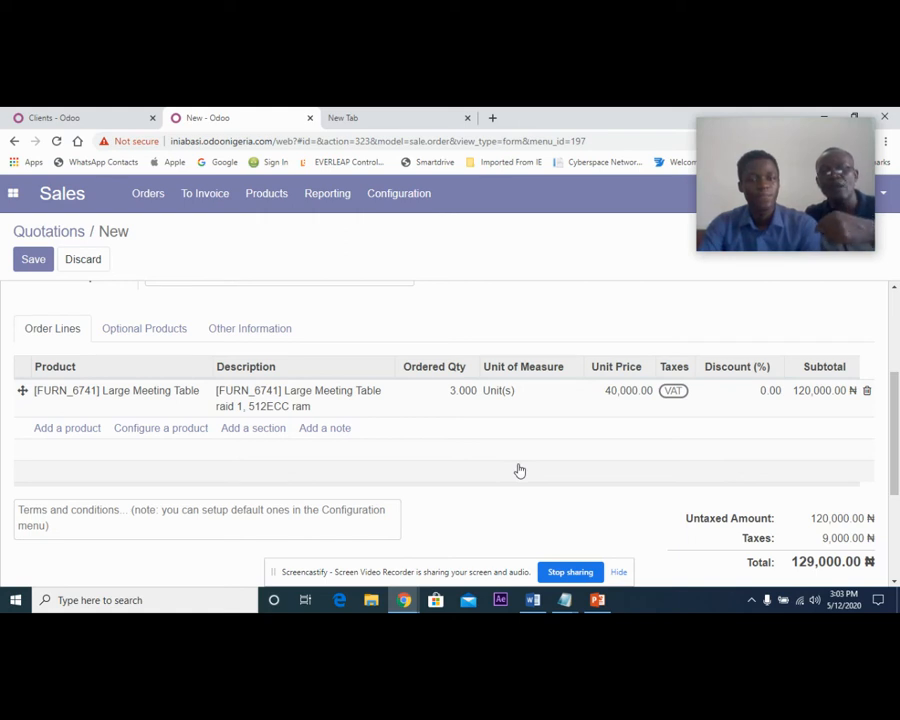
scroll(518, 468, "up", 4)
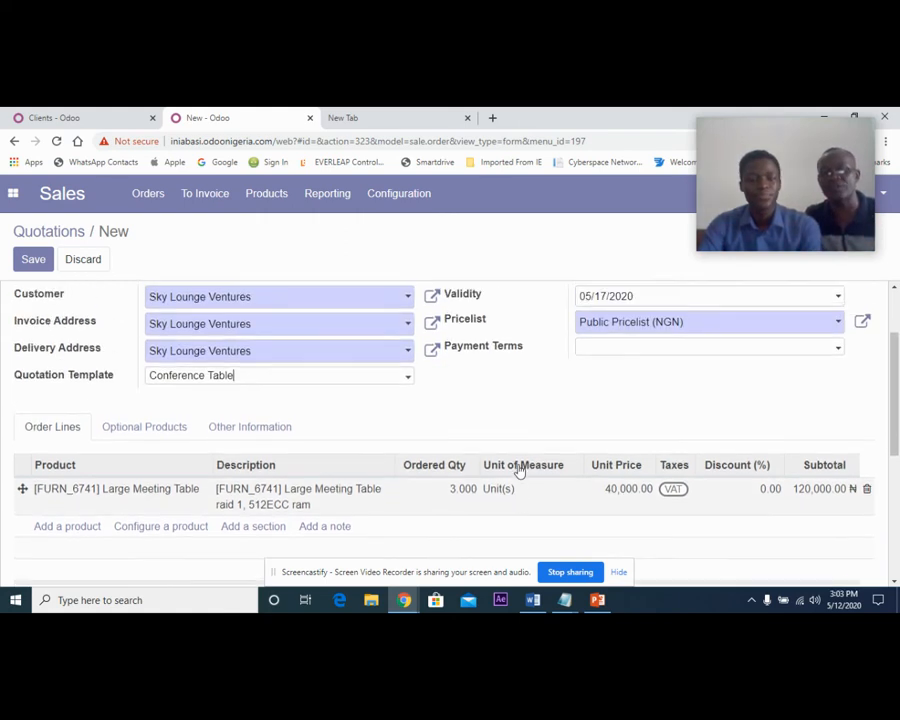
Save the new quotation and try to send it to the customer by email with the default subject and message.
left_click(33, 259)
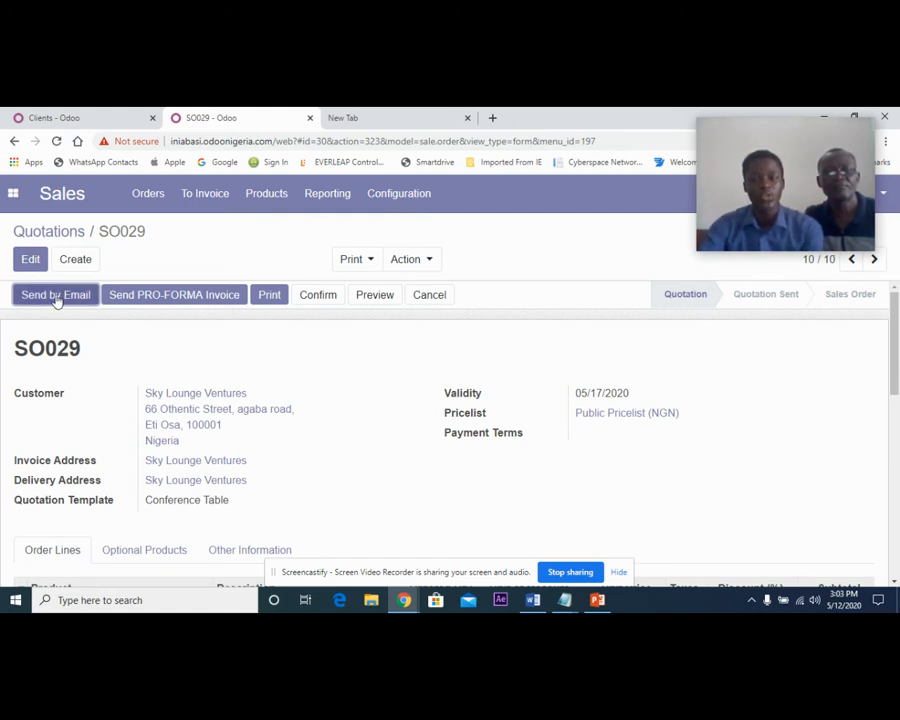
left_click(56, 297)
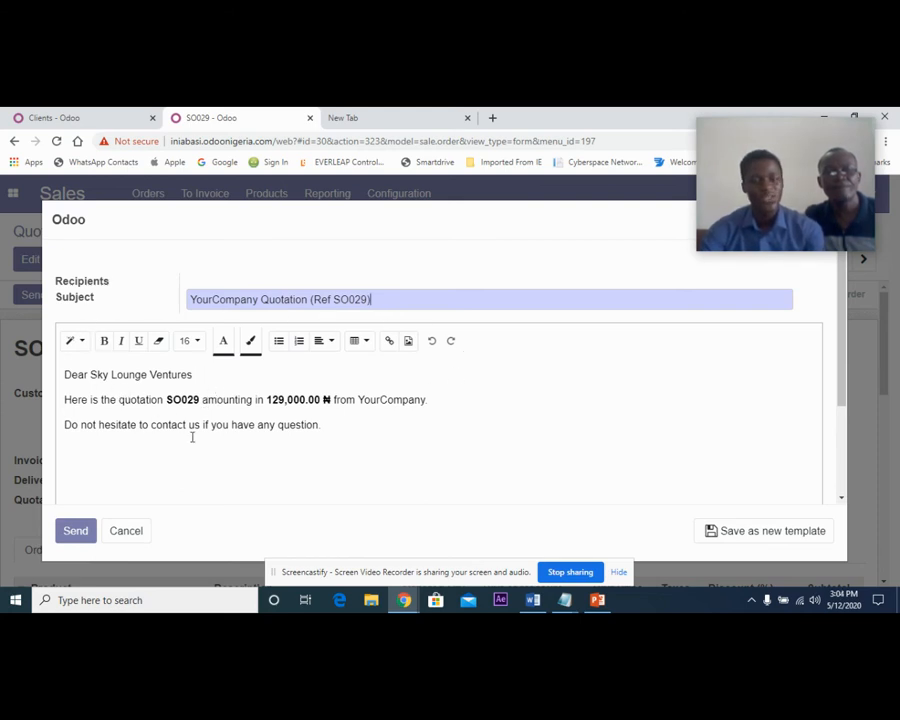
left_click(80, 535)
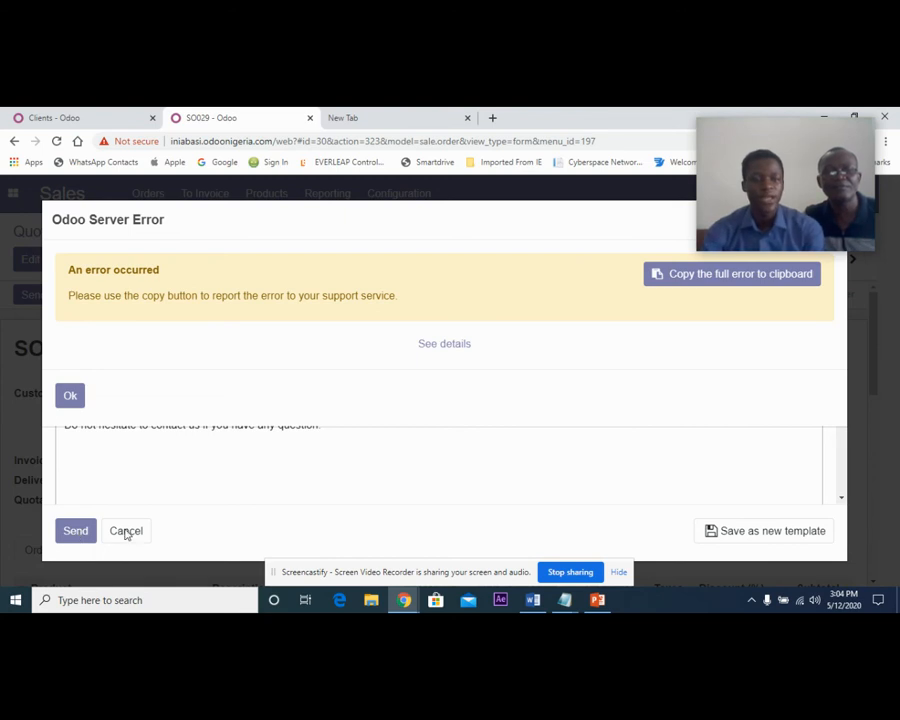
mouse_move(762, 195)
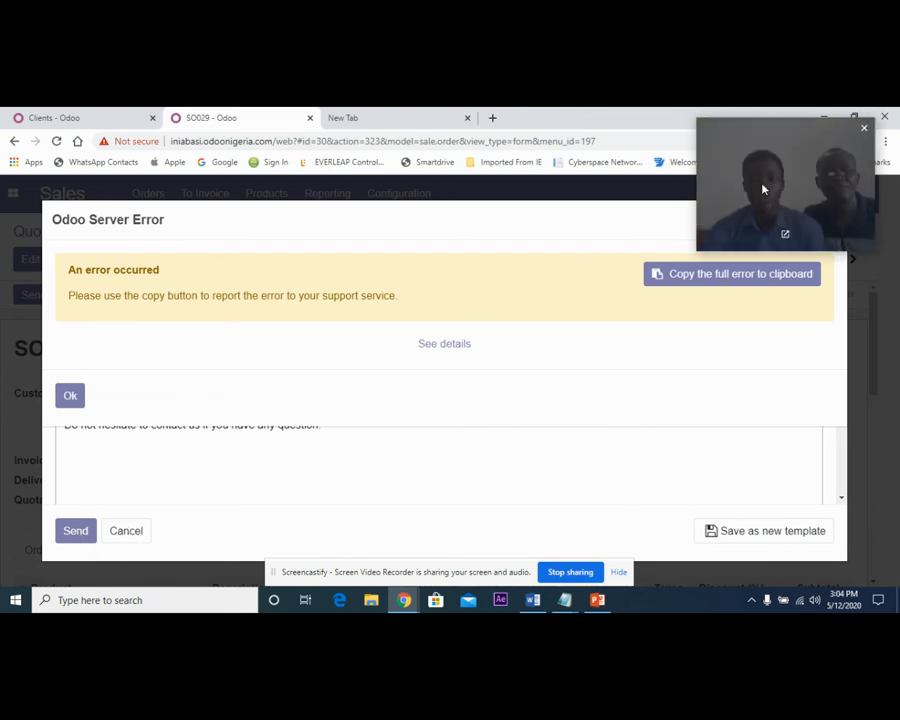
left_click_drag(762, 195, 815, 374)
left_click(833, 220)
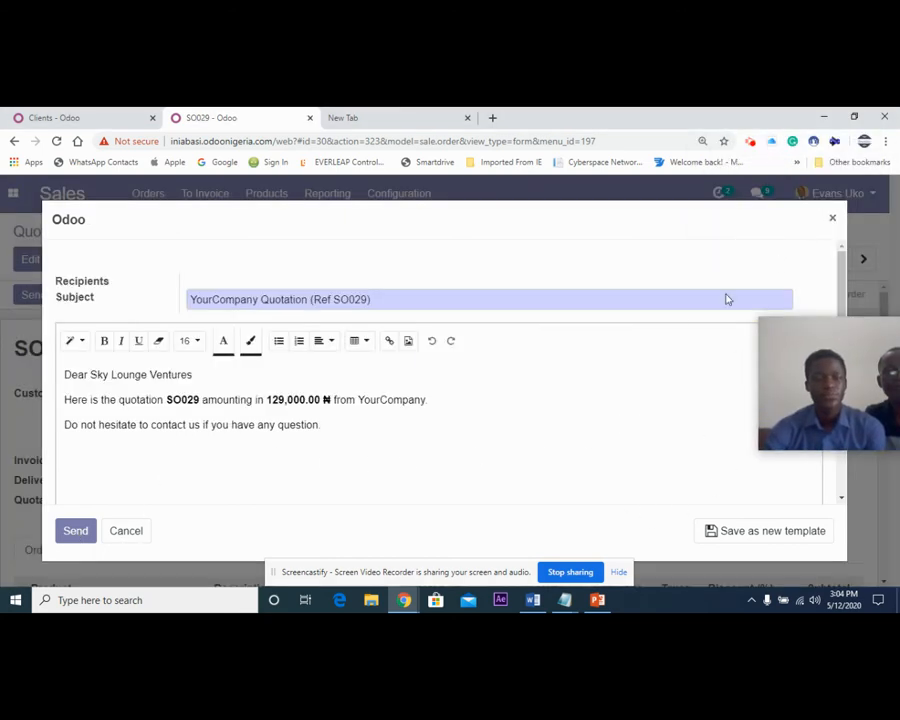
left_click(834, 218)
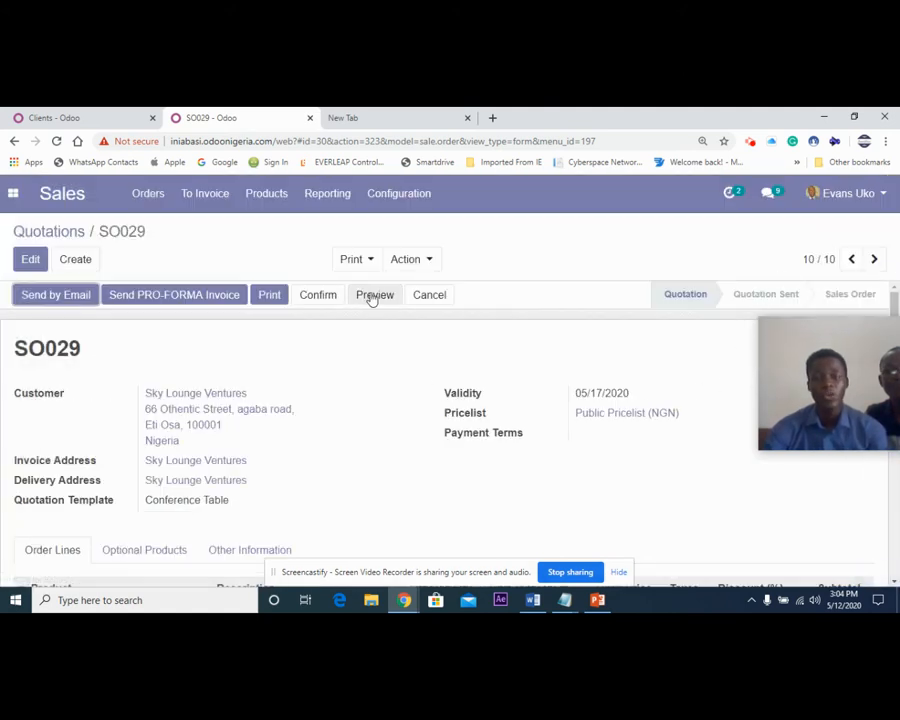
Open the quotation's customer portal preview and look through its header, product details and optional products.
left_click_drag(786, 340, 680, 338)
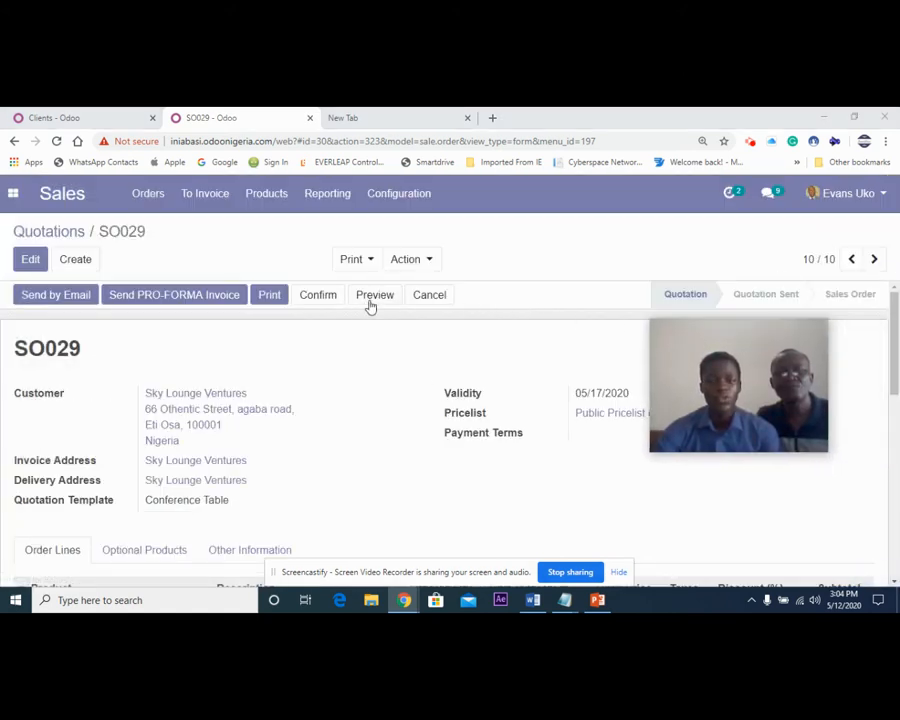
left_click(375, 300)
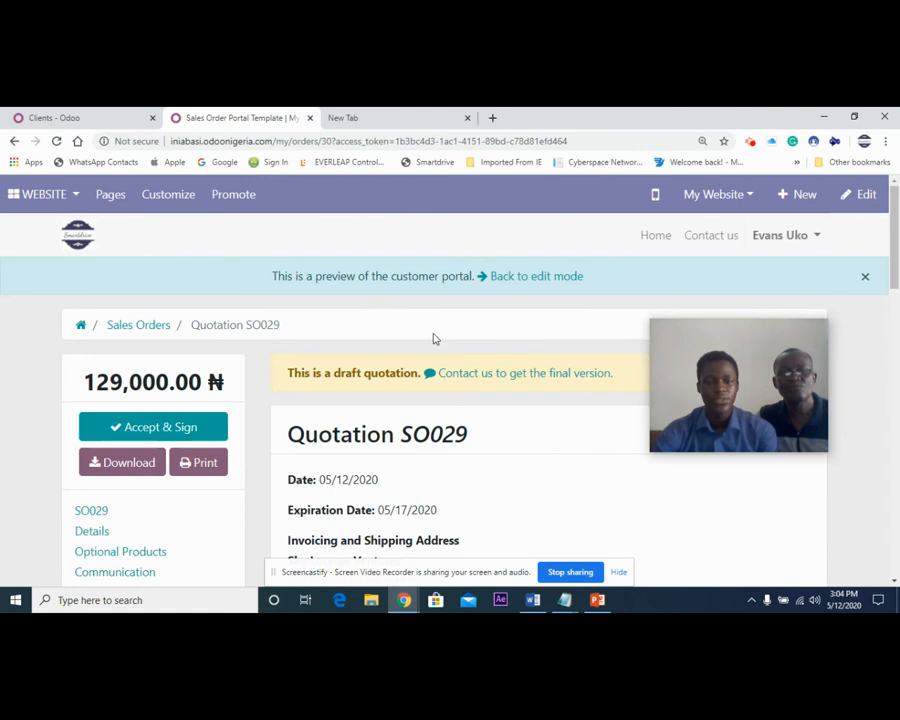
left_click_drag(721, 356, 764, 251)
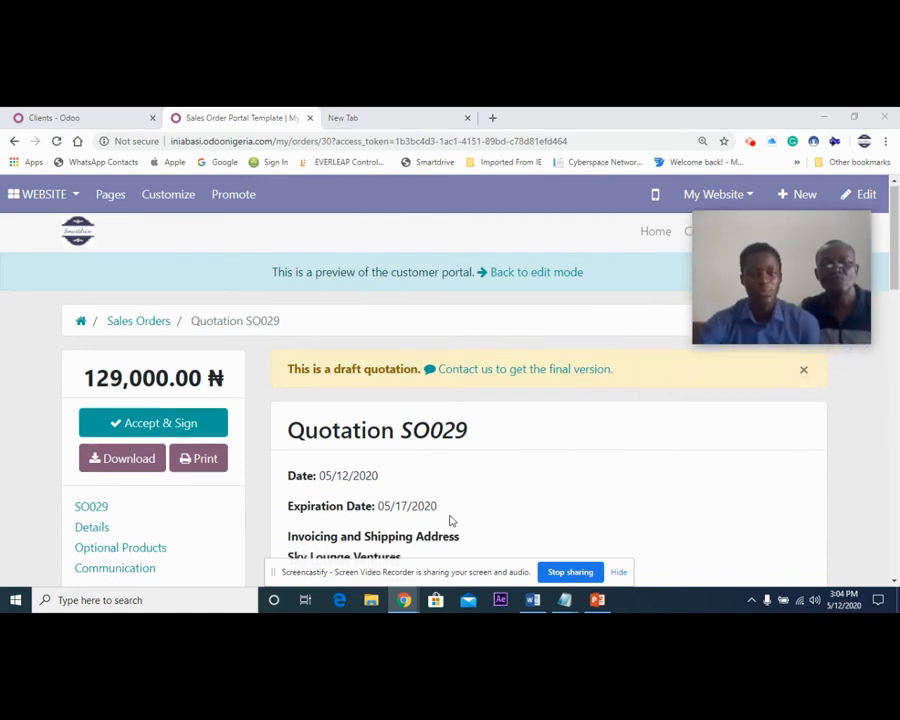
scroll(448, 505, "down", 5)
scroll(452, 489, "up", 1)
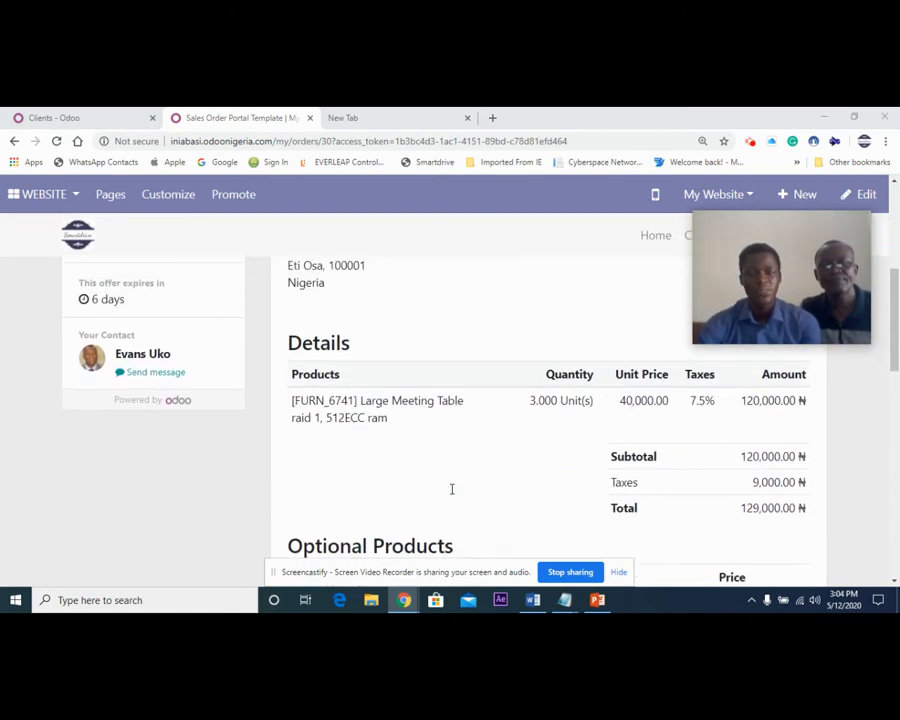
scroll(450, 488, "up", 2)
scroll(448, 506, "down", 2)
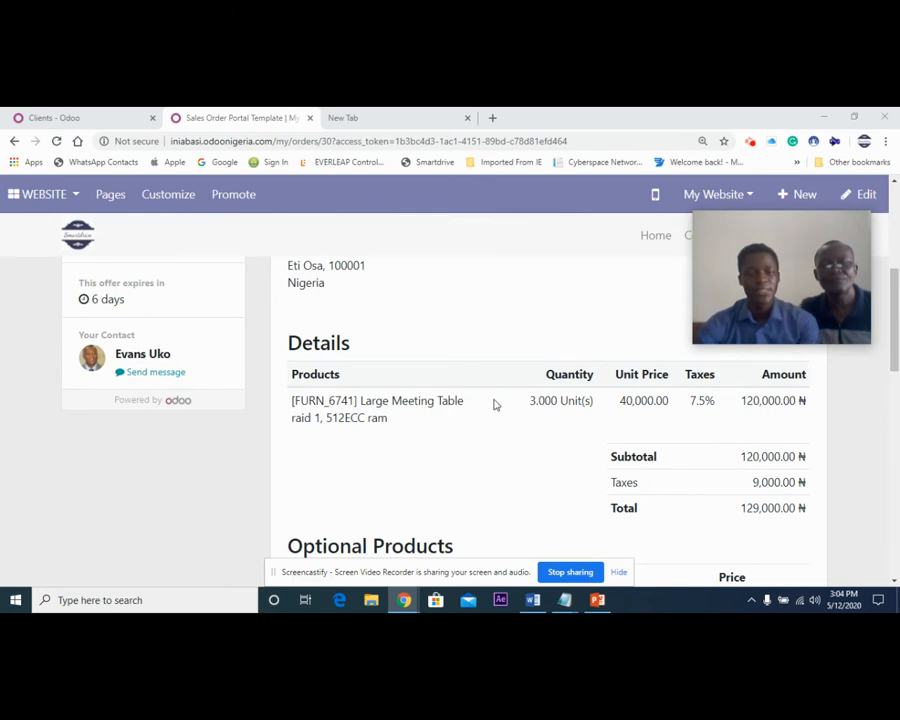
scroll(562, 438, "down", 3)
scroll(550, 426, "up", 1)
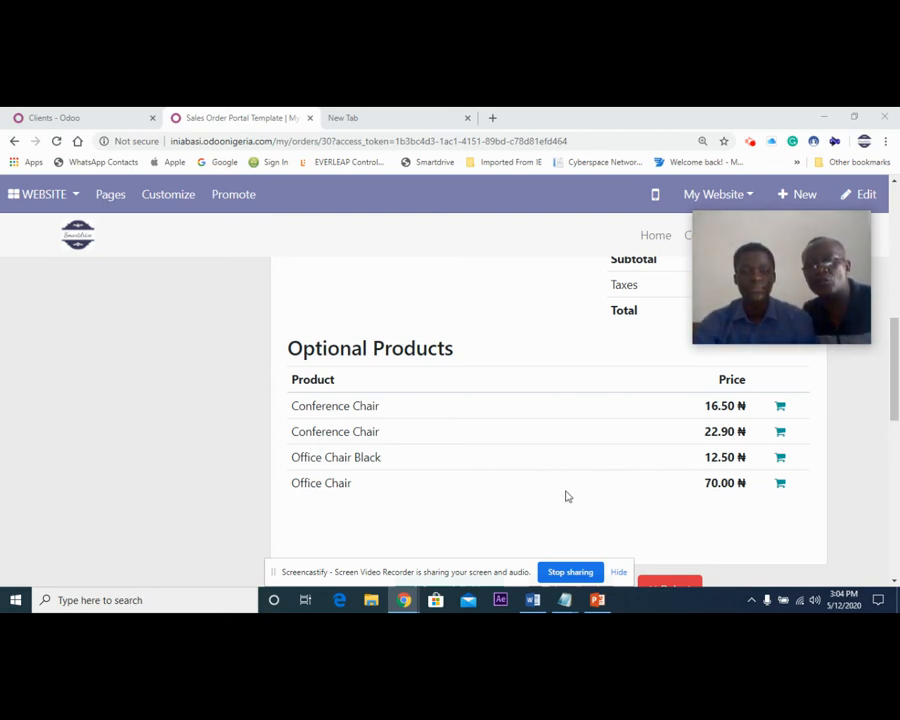
scroll(562, 492, "down", 1)
scroll(560, 493, "up", 5)
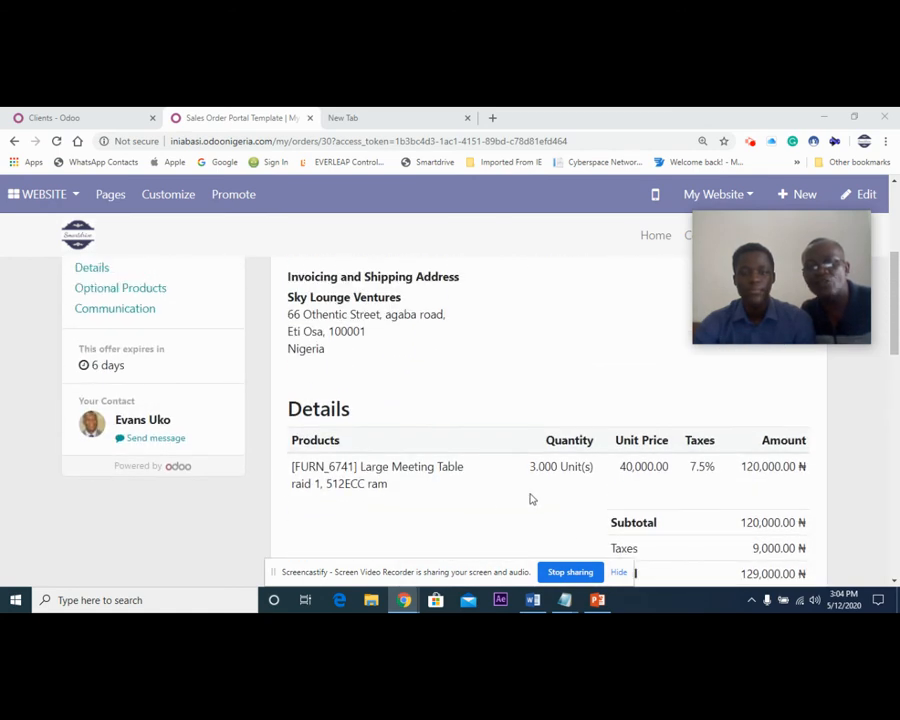
scroll(390, 492, "up", 1)
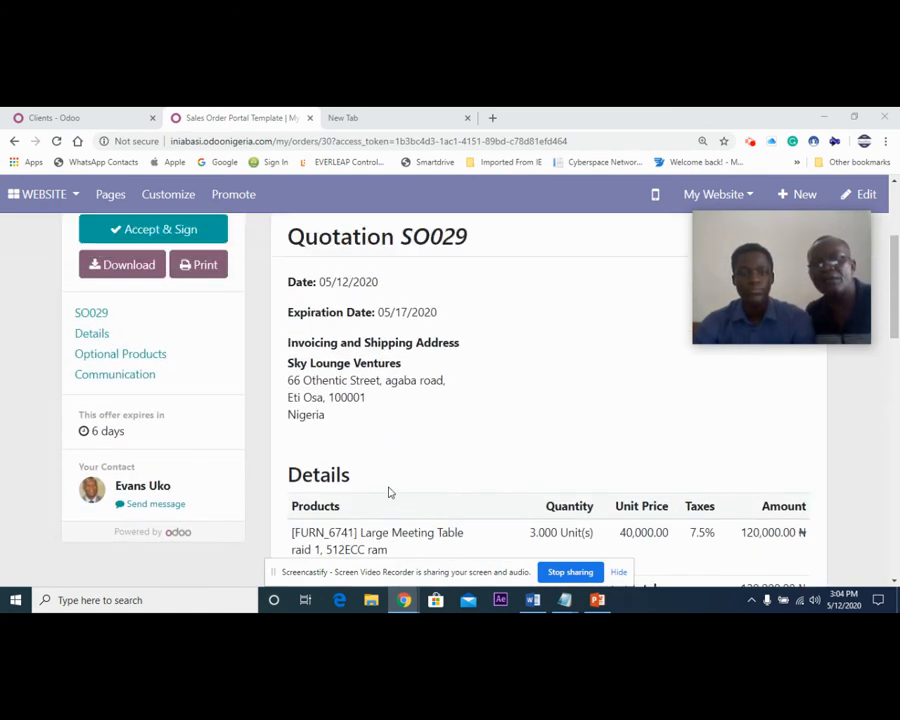
scroll(390, 492, "up", 2)
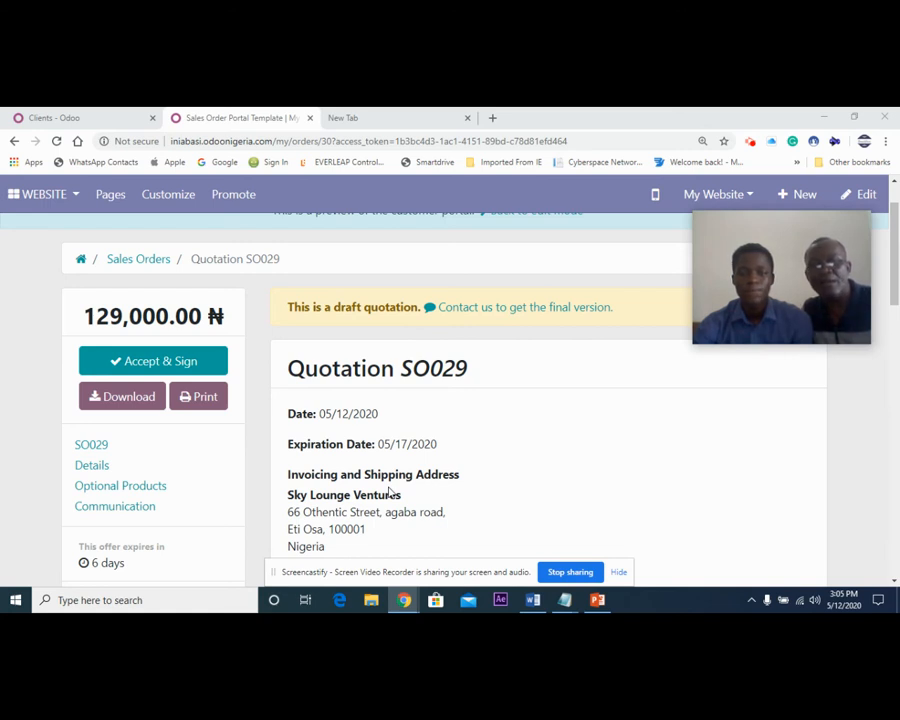
Examine the quotation's expiration date, product line and totals in the customer preview.
scroll(390, 492, "down", 2)
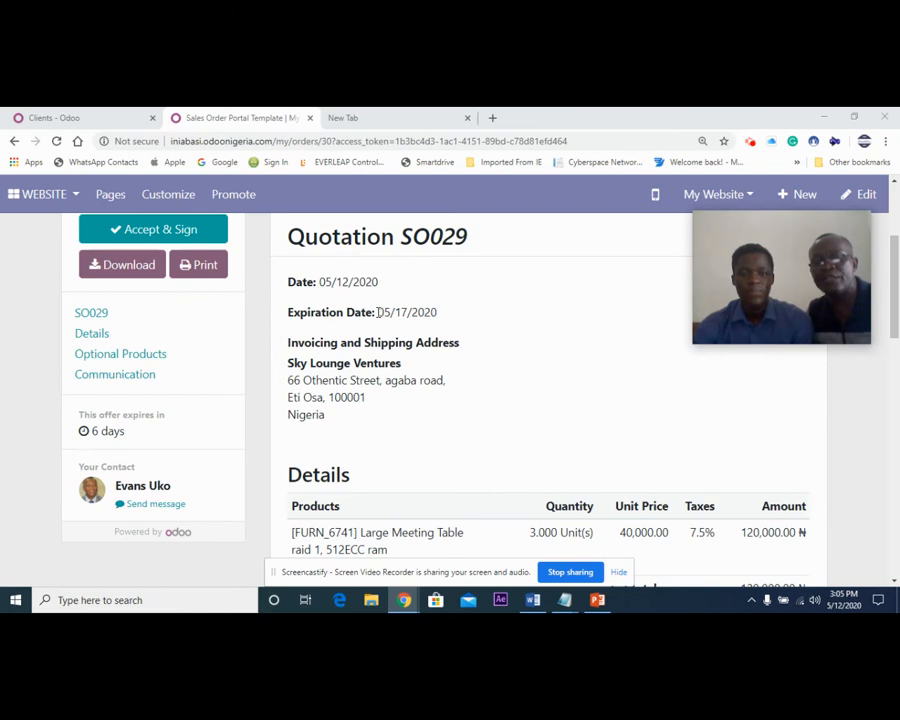
left_click_drag(379, 312, 442, 317)
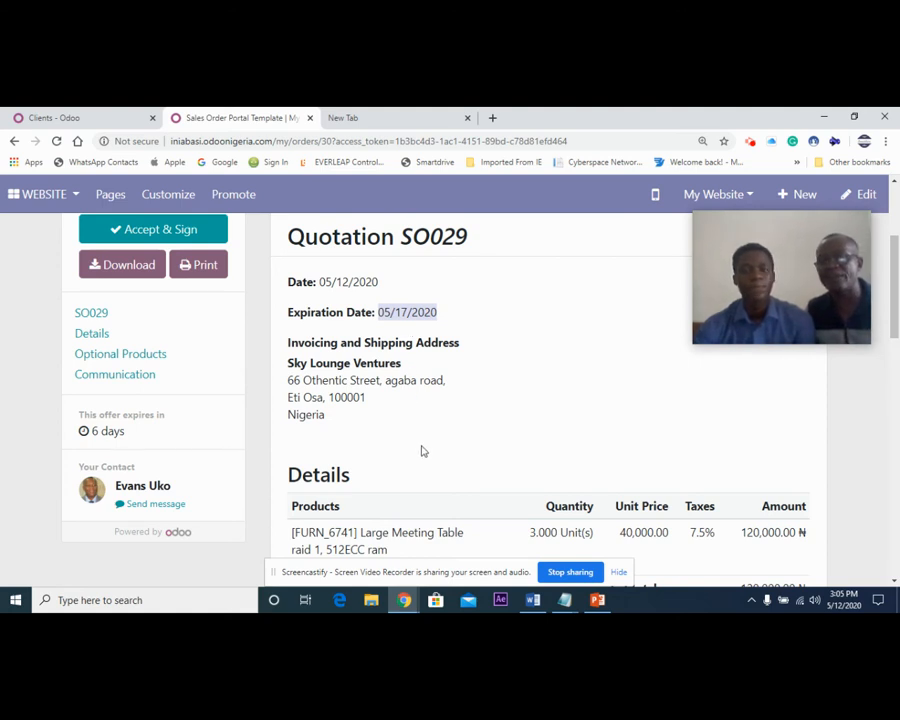
scroll(424, 455, "down", 1)
scroll(424, 455, "up", 1)
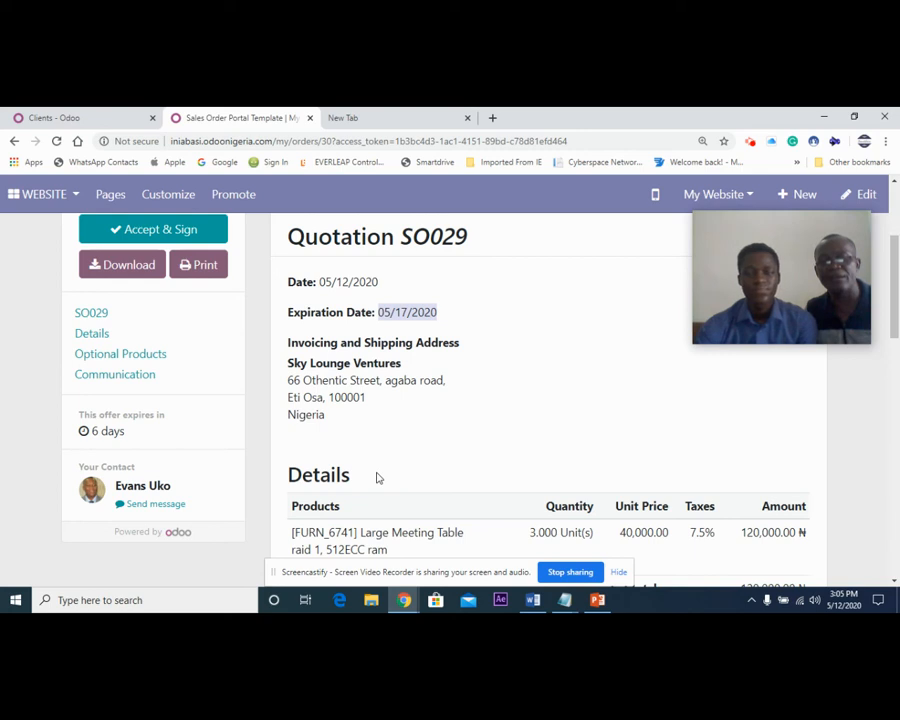
scroll(377, 477, "down", 2)
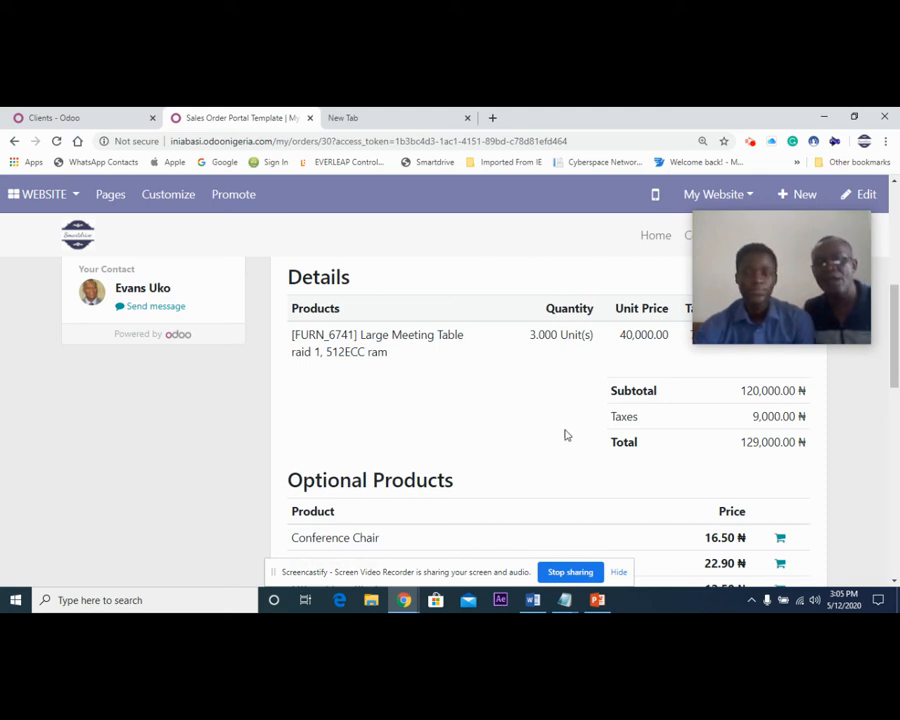
Add the 16.50 ₦ Conference Chair from the optional products to the order and raise its quantity to 4.
scroll(564, 436, "down", 2)
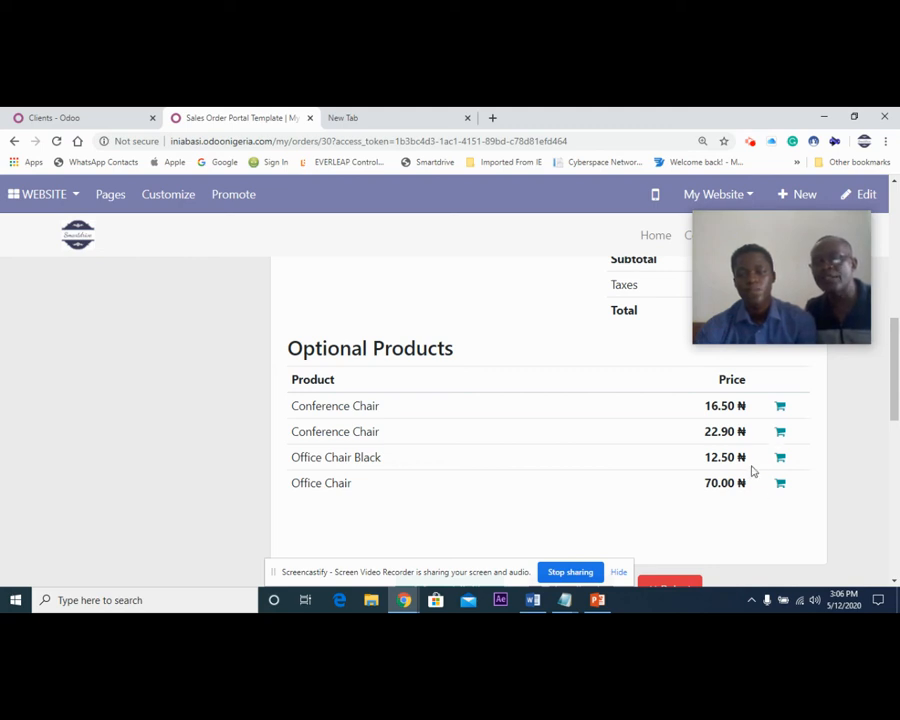
left_click(781, 407)
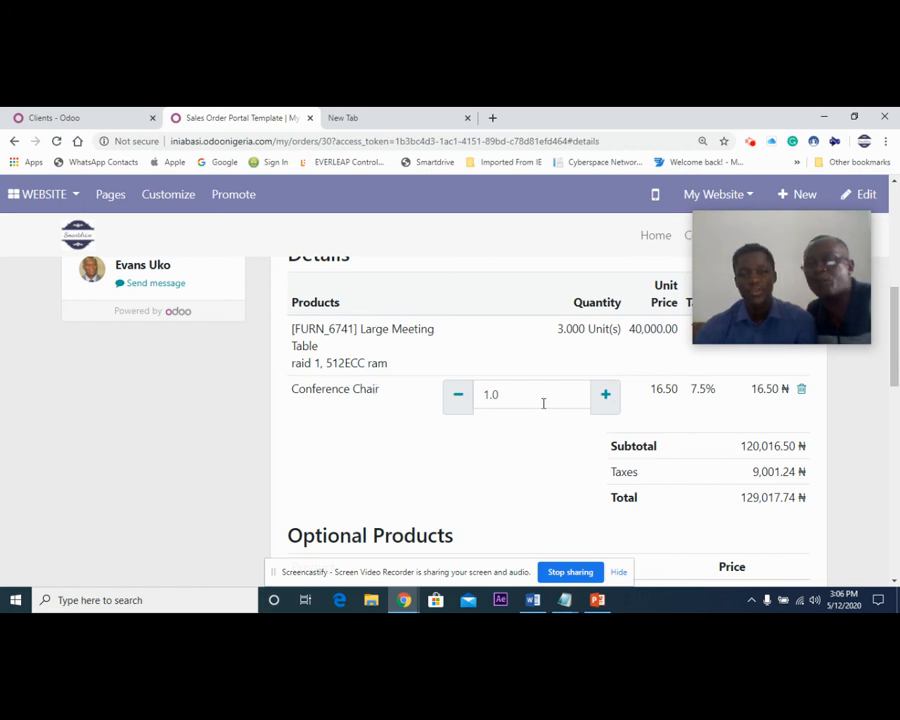
left_click(607, 396)
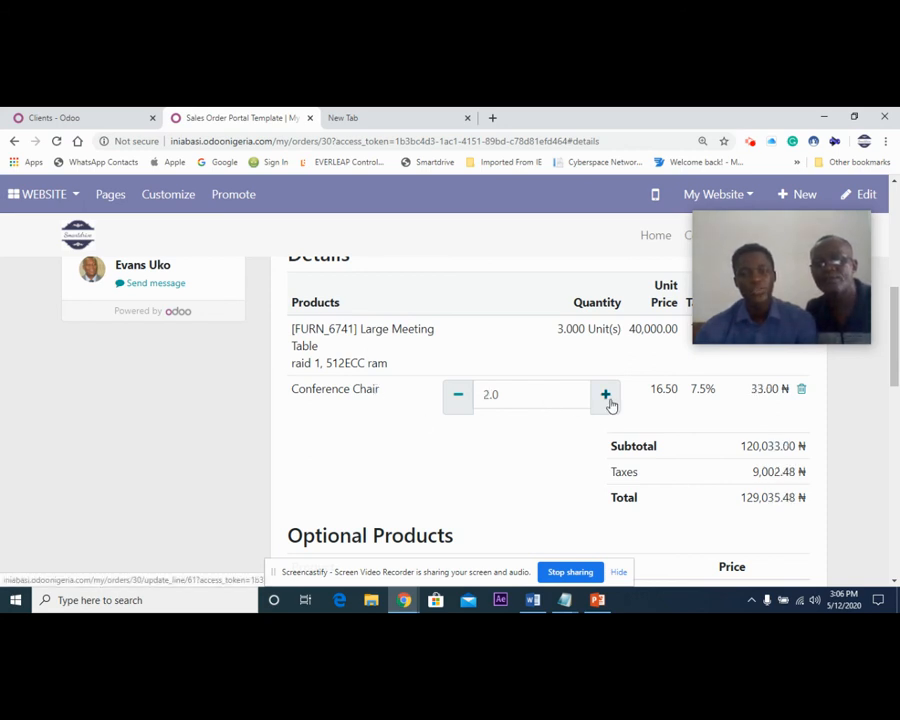
left_click(610, 400)
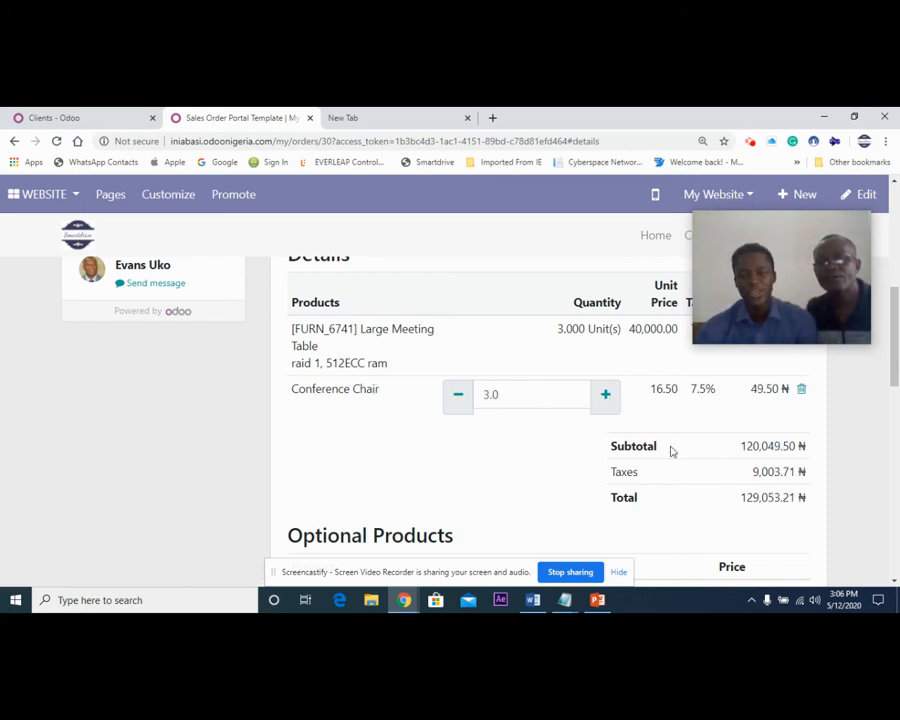
left_click(605, 402)
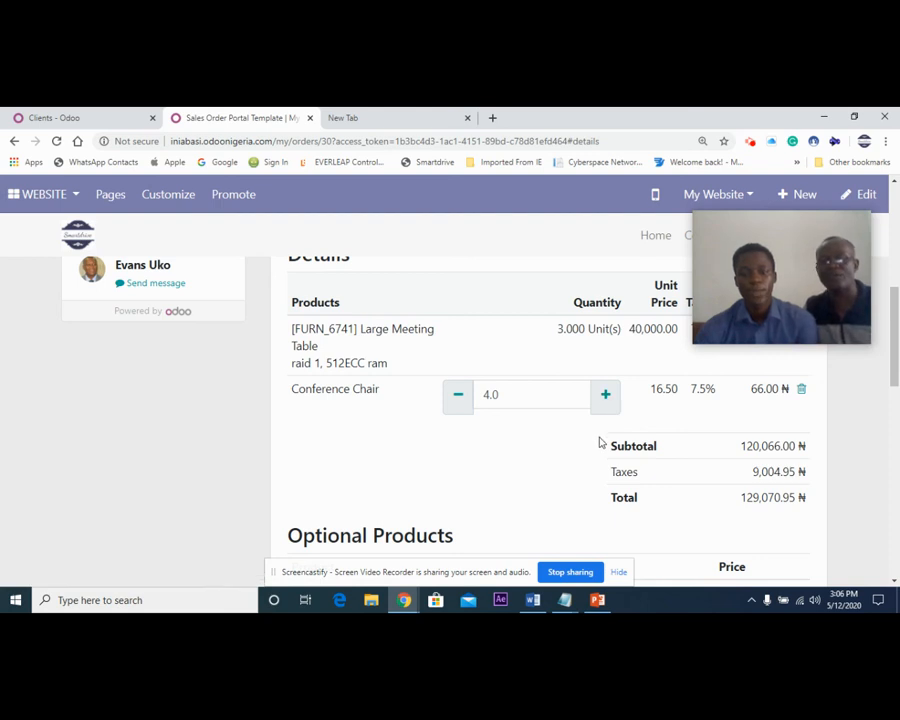
Try to accept and sign the quotation on behalf of Sky Lounge Ventures with a freehand signature.
scroll(598, 440, "down", 4)
scroll(596, 438, "up", 1)
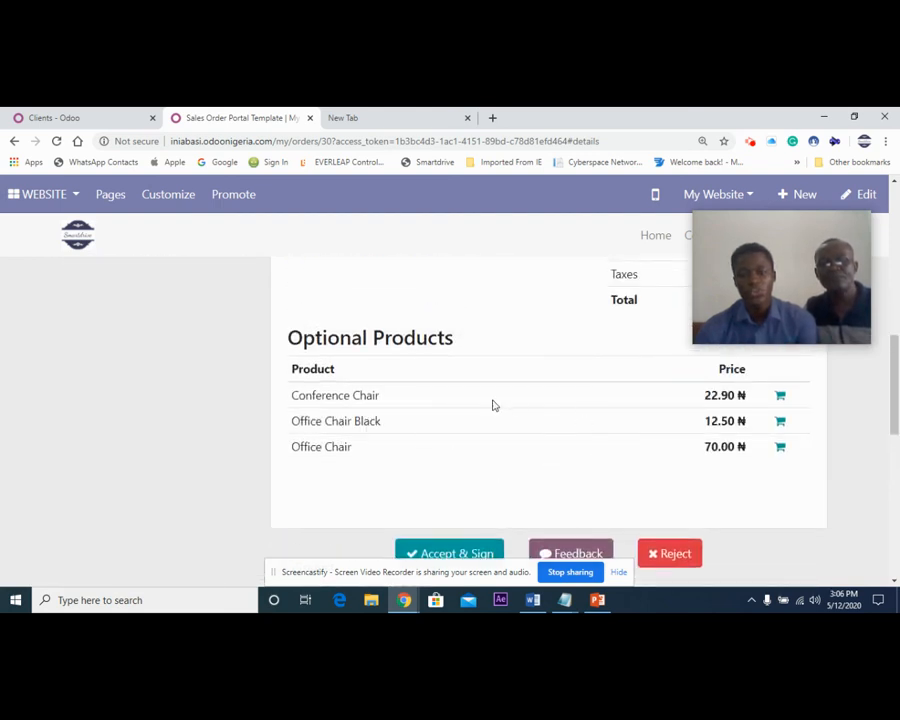
scroll(505, 419, "down", 2)
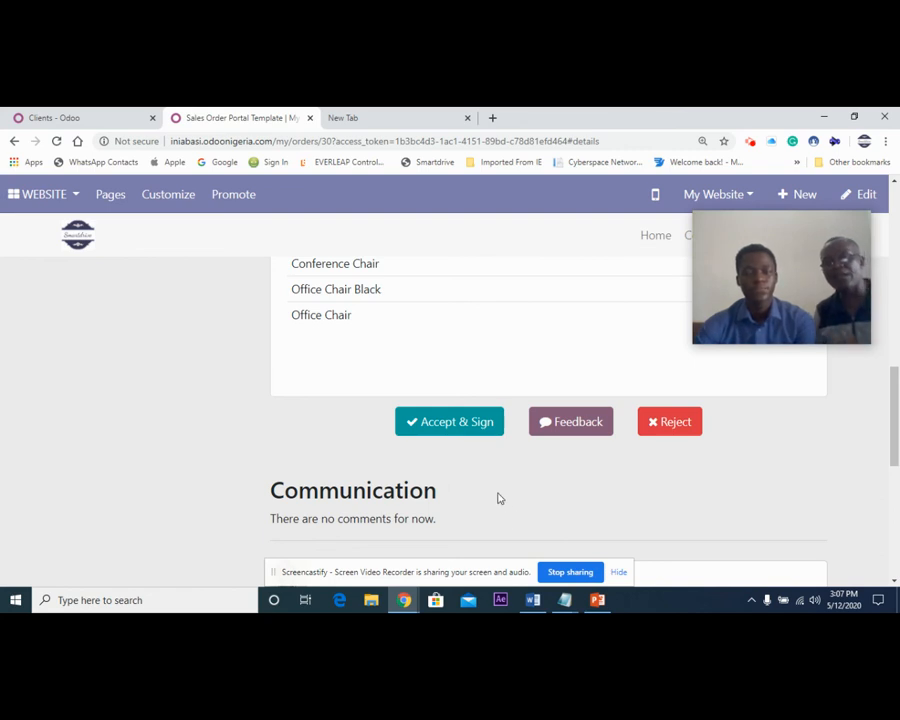
left_click(451, 424)
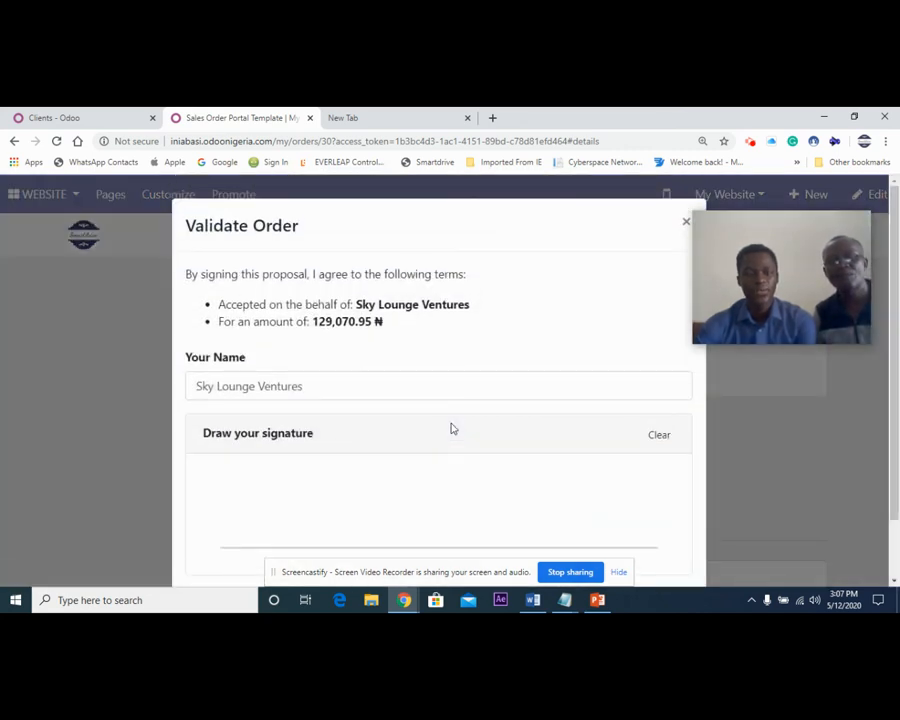
scroll(460, 428, "down", 1)
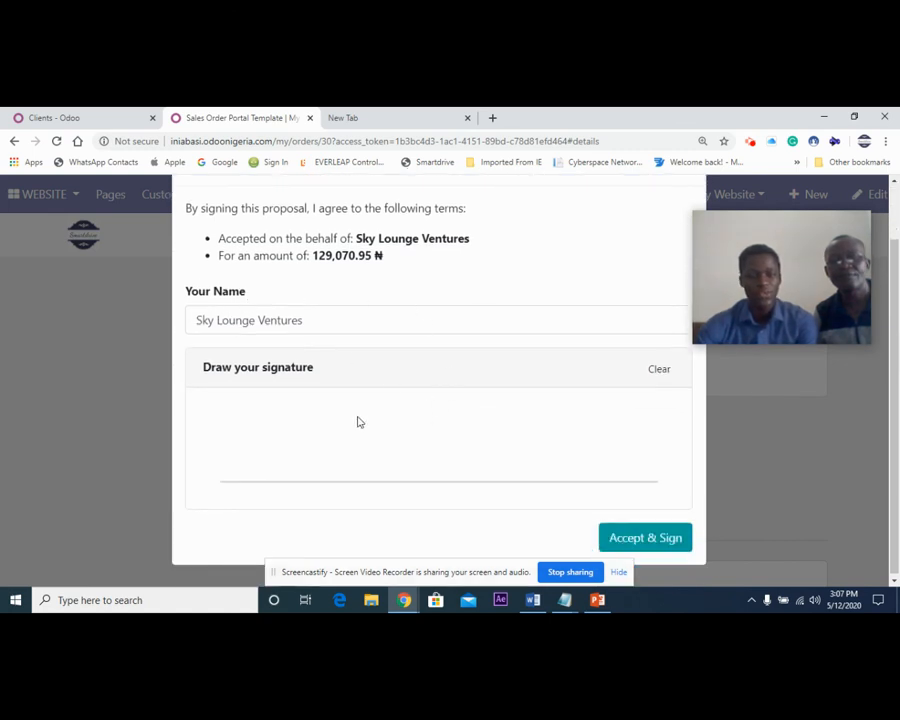
mouse_move(348, 428)
left_mouse_down()
mouse_move(327, 458)
mouse_move(392, 465)
mouse_move(398, 454)
mouse_move(418, 470)
left_mouse_up()
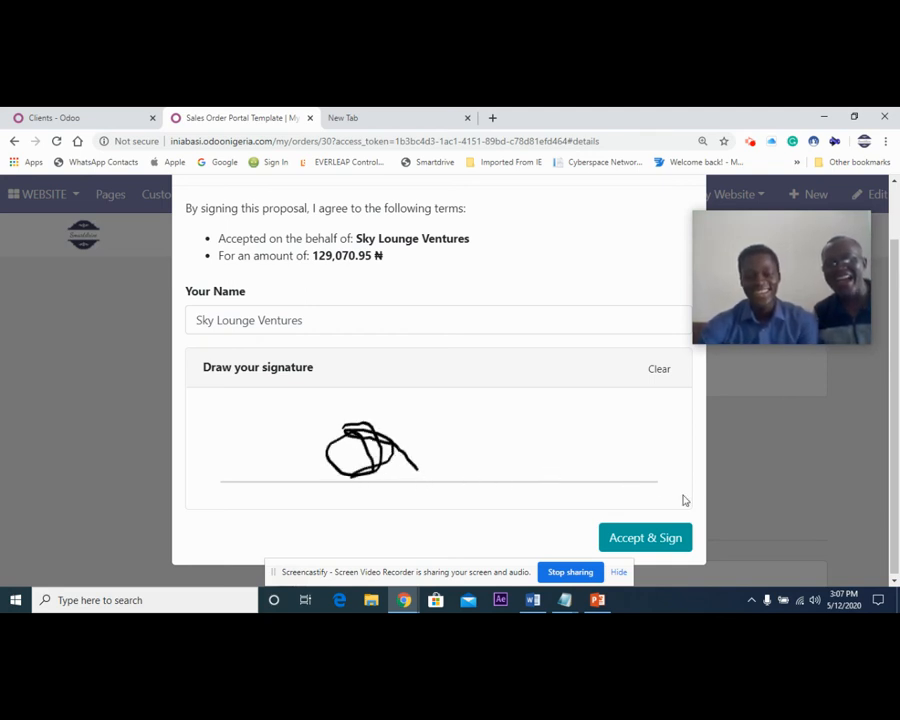
left_click(652, 541)
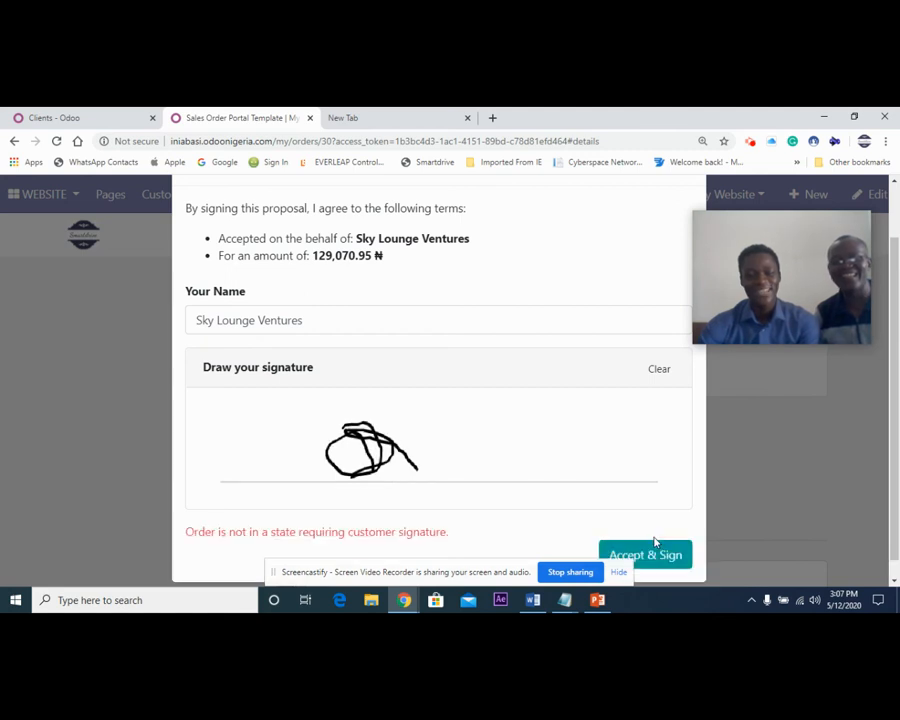
Review the order validation terms, signature and message, and close the dialog.
scroll(568, 492, "down", 1)
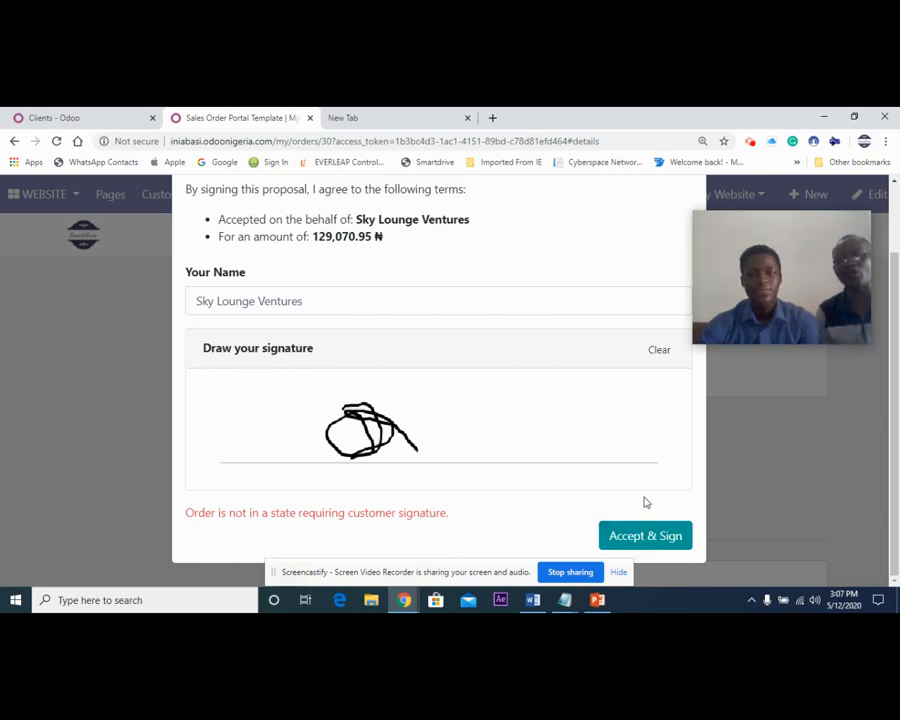
scroll(645, 505, "up", 2)
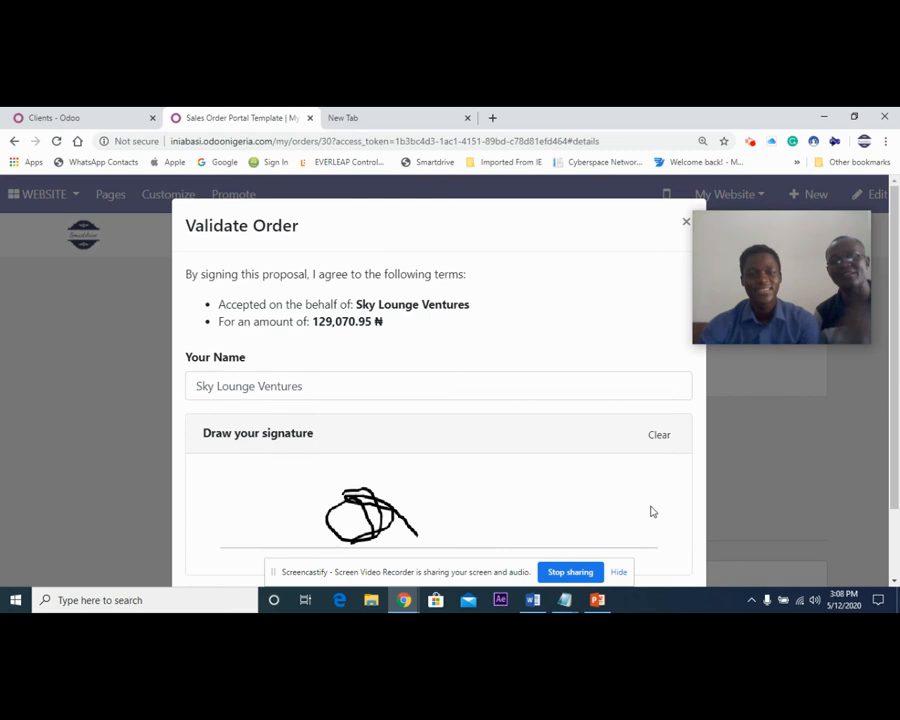
scroll(651, 510, "down", 1)
scroll(595, 527, "up", 1)
scroll(592, 528, "down", 1)
scroll(592, 528, "down", 1)
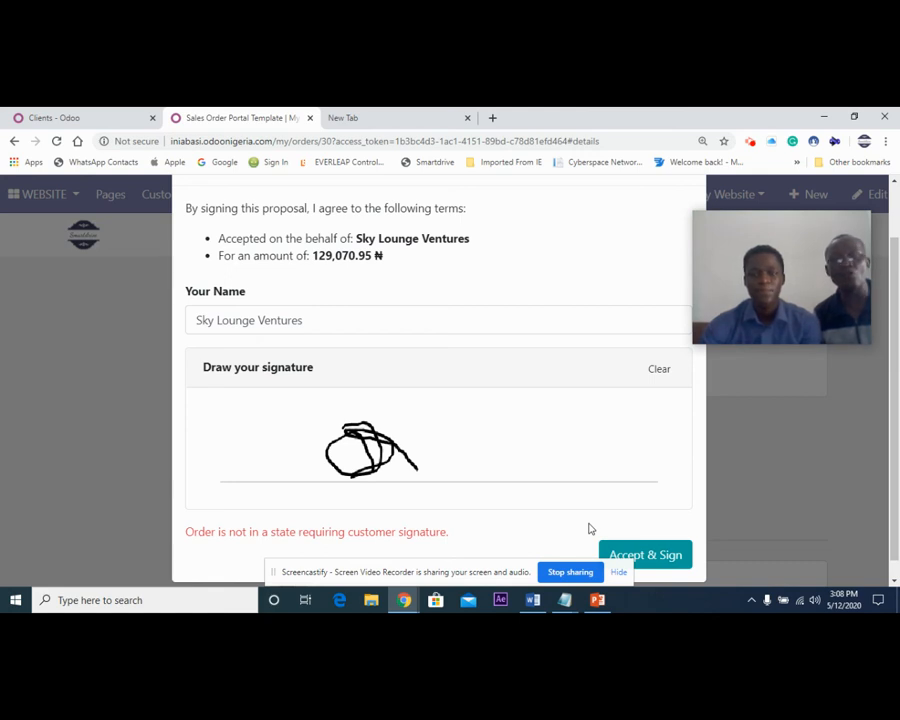
scroll(589, 529, "up", 1)
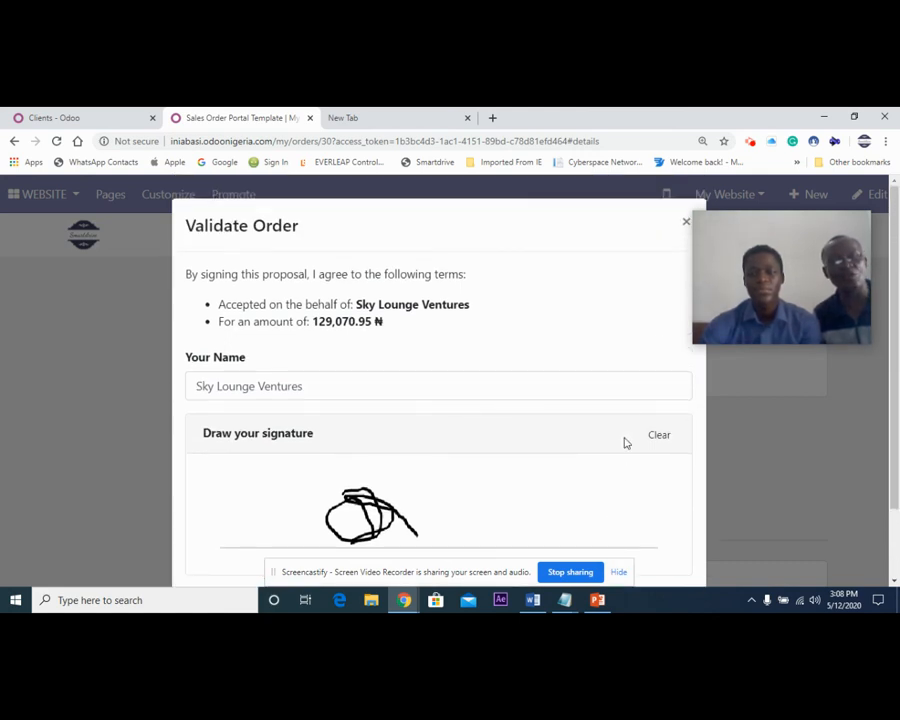
left_click(686, 224)
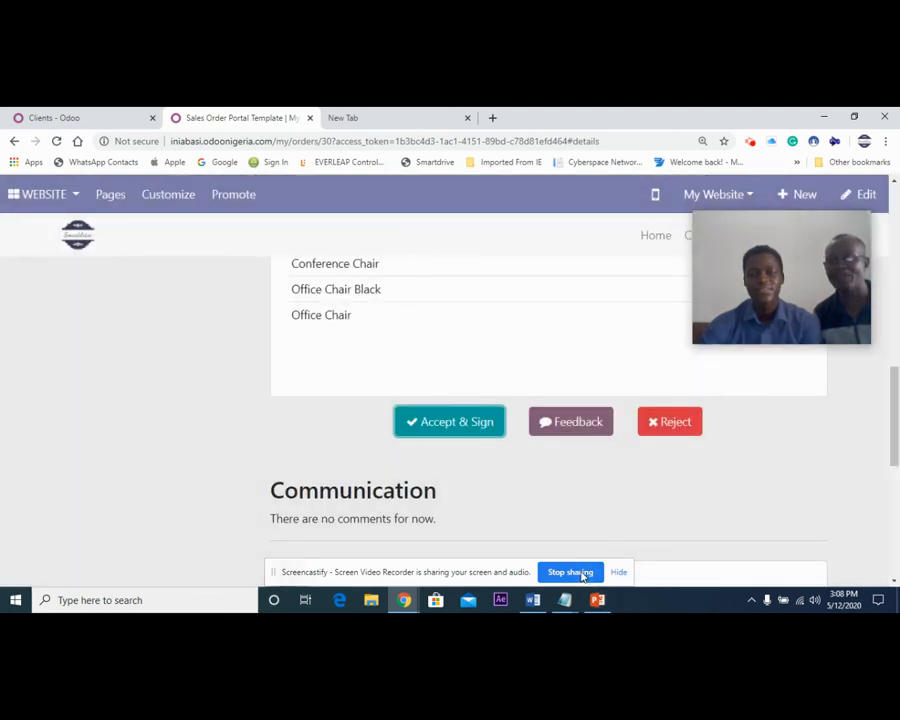